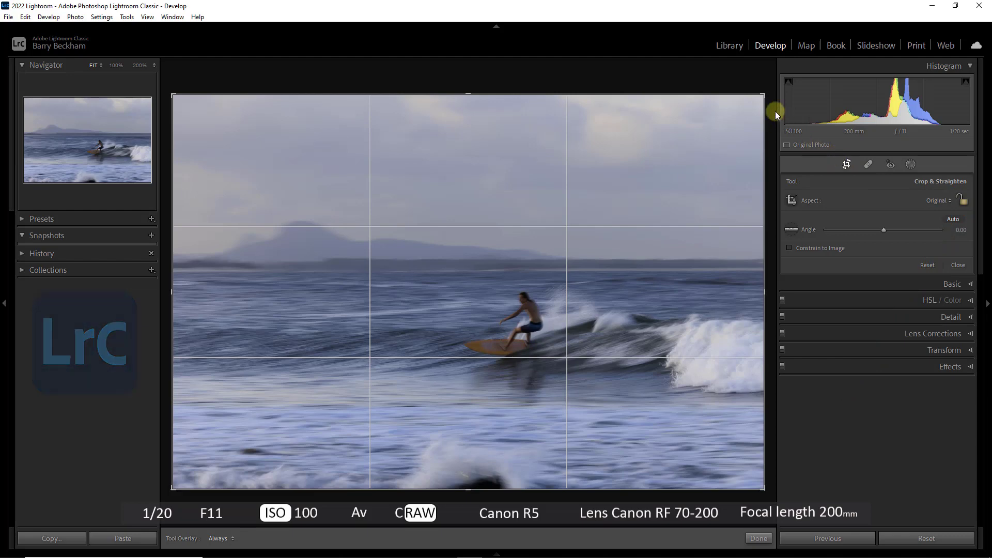
Step: Crop the photo tightly around the surfer, leaving more water in front of the board than behind, and apply the crop
{"action": "left_click_drag", "start_coordinate": [765, 95], "coordinate": [637, 198]}
{"action": "left_click_drag", "start_coordinate": [584, 293], "coordinate": [459, 344]}
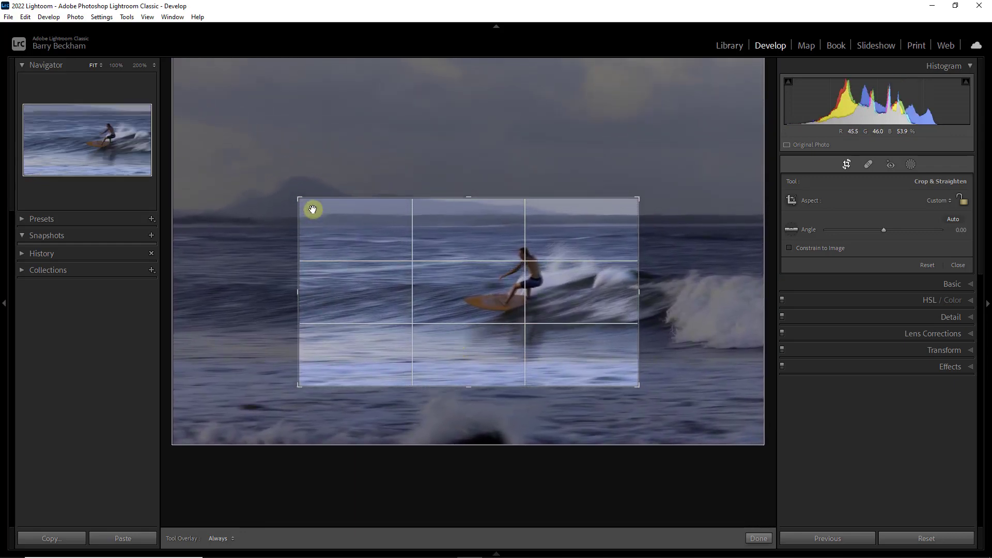
{"action": "left_click_drag", "start_coordinate": [301, 199], "coordinate": [318, 213]}
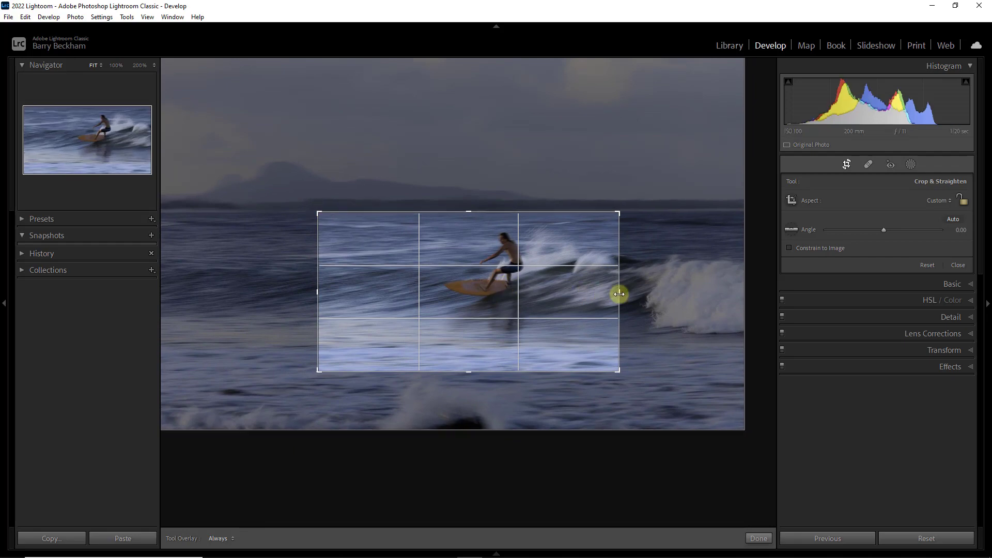
{"action": "left_click_drag", "start_coordinate": [620, 291], "coordinate": [608, 294]}
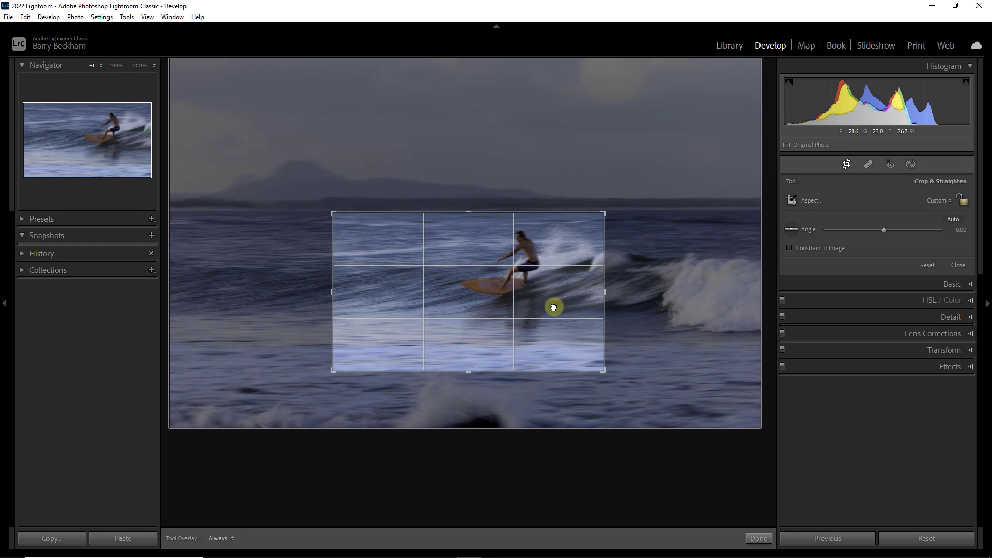
{"action": "left_click_drag", "start_coordinate": [335, 368], "coordinate": [346, 363]}
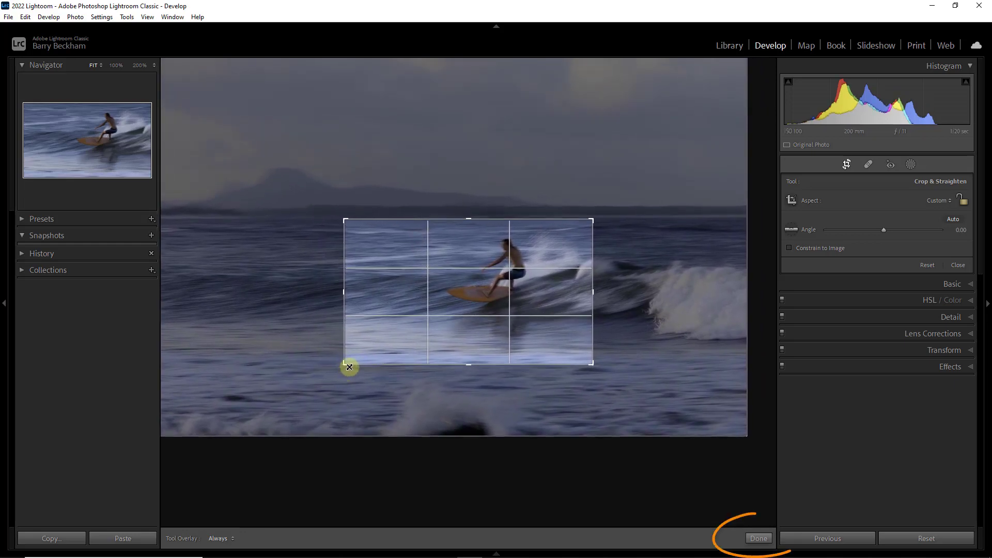
{"action": "left_click", "coordinate": [755, 539]}
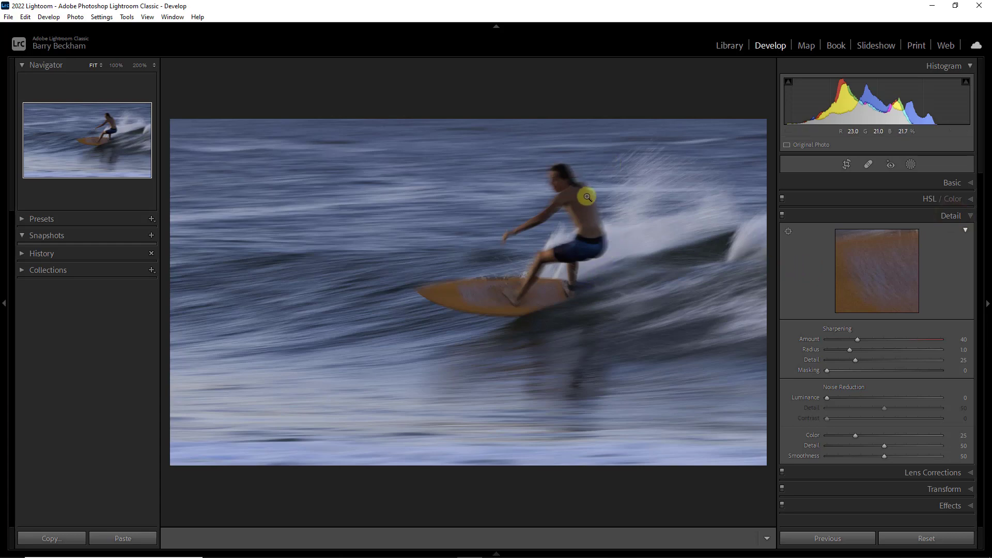
Step: Set luminance noise reduction to 46 while checking the surfer at 200% magnification, then return to the full view
{"action": "left_click", "coordinate": [600, 179]}
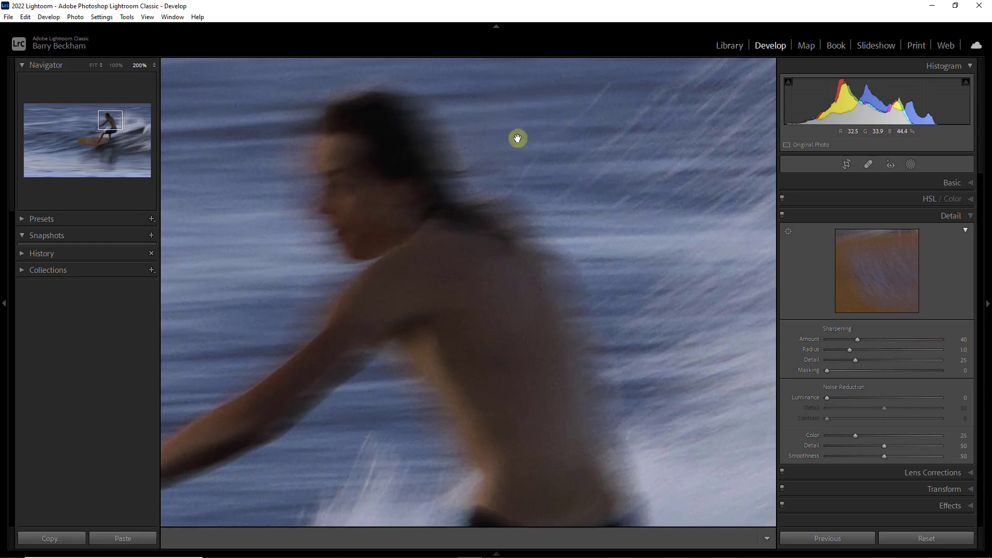
{"action": "left_click", "coordinate": [859, 398]}
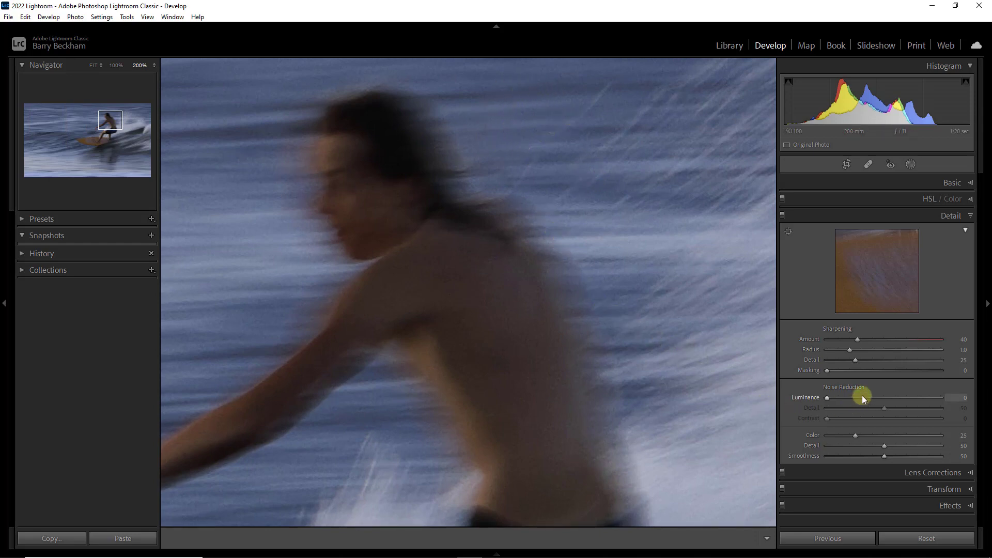
{"action": "left_click_drag", "start_coordinate": [858, 398], "coordinate": [876, 401]}
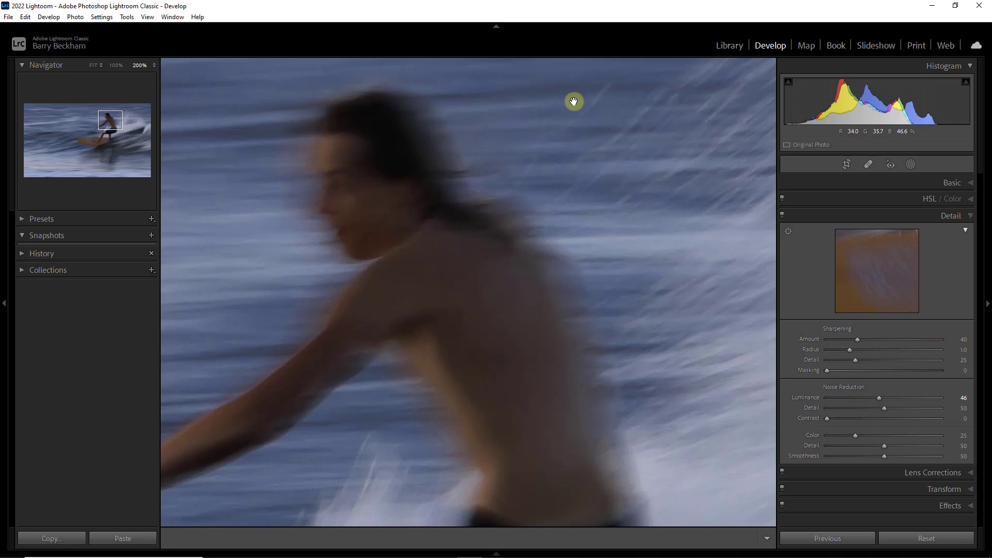
{"action": "left_click", "coordinate": [554, 144]}
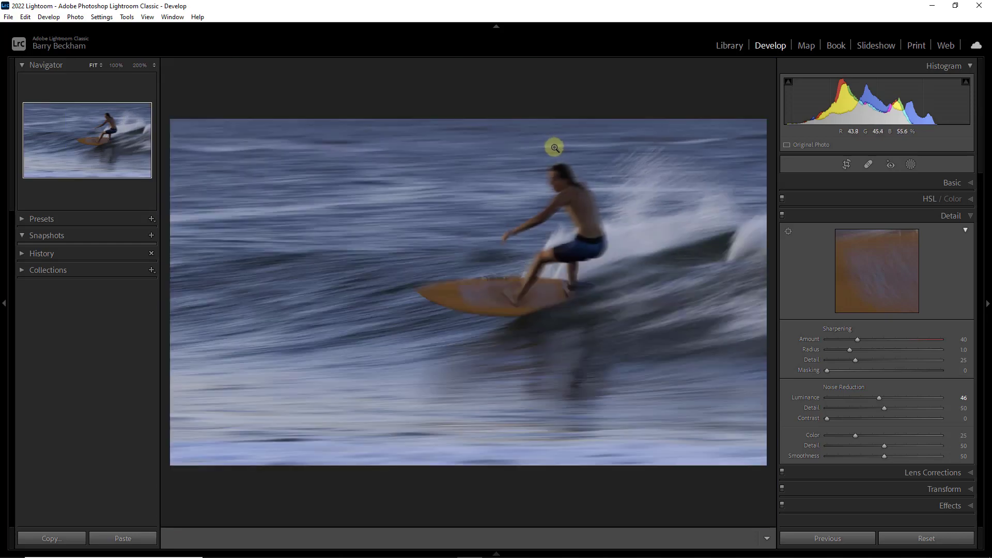
Step: Apply automatic tone adjustments to the whole photo and lower Highlights to -100
{"action": "left_click", "coordinate": [970, 184]}
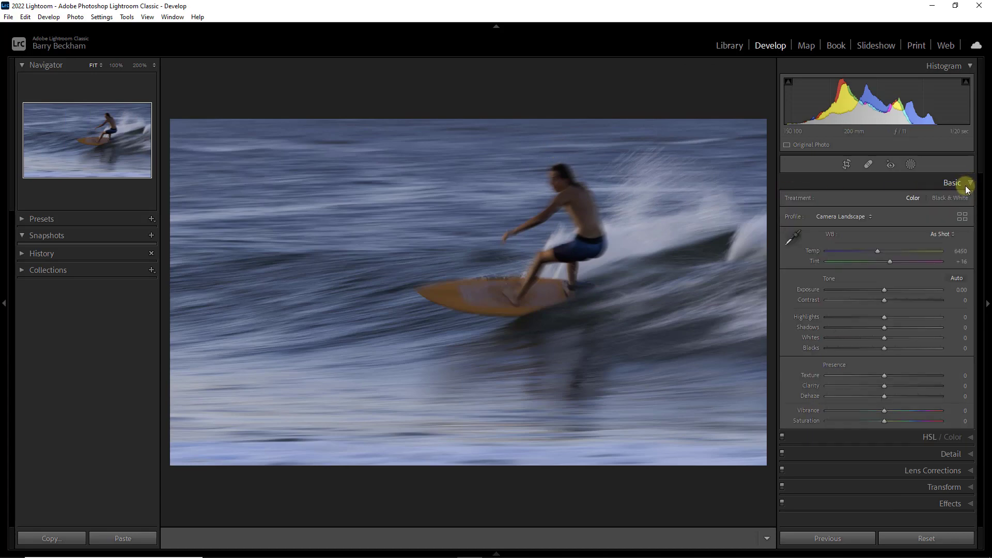
{"action": "left_click", "coordinate": [956, 279]}
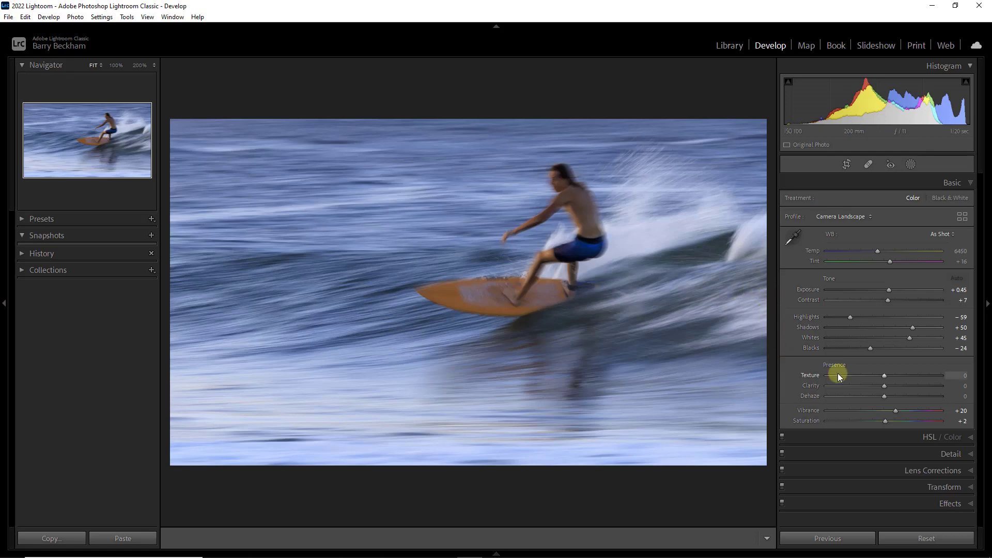
{"action": "left_click", "coordinate": [829, 317]}
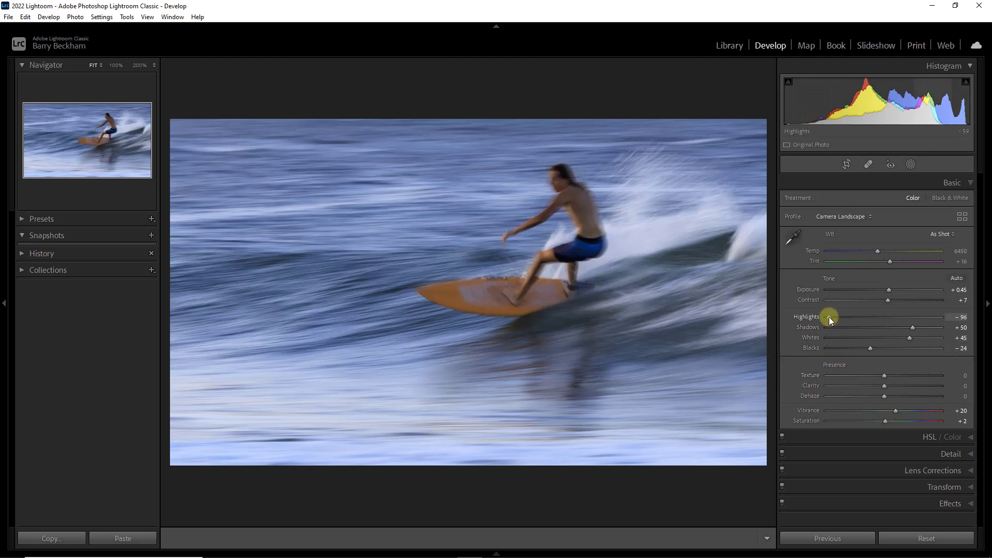
{"action": "left_click_drag", "start_coordinate": [832, 315], "coordinate": [829, 316]}
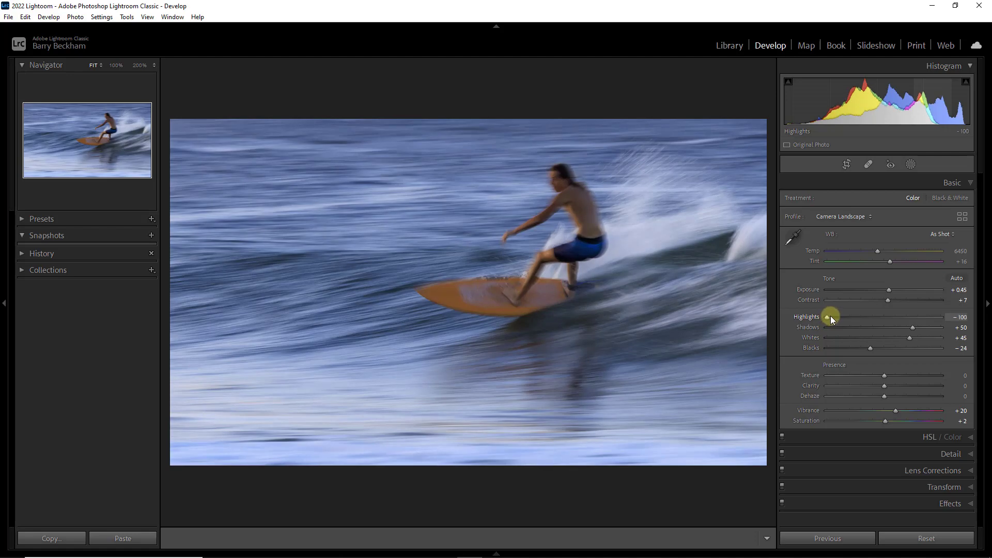
Step: Set Clarity to +17 and Vibrance to +30, and warm the white balance temperature to 7068
{"action": "left_click", "coordinate": [894, 386]}
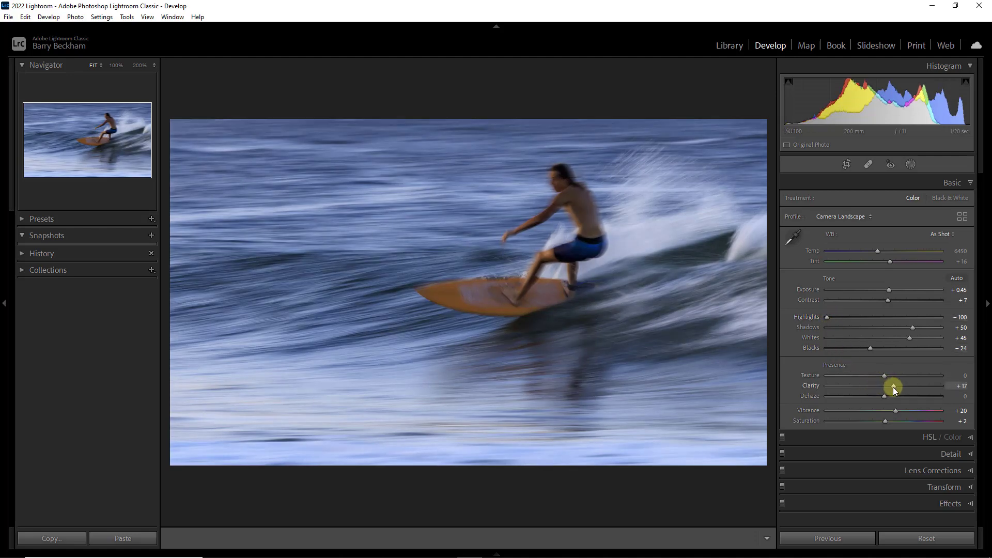
{"action": "left_click", "coordinate": [908, 411]}
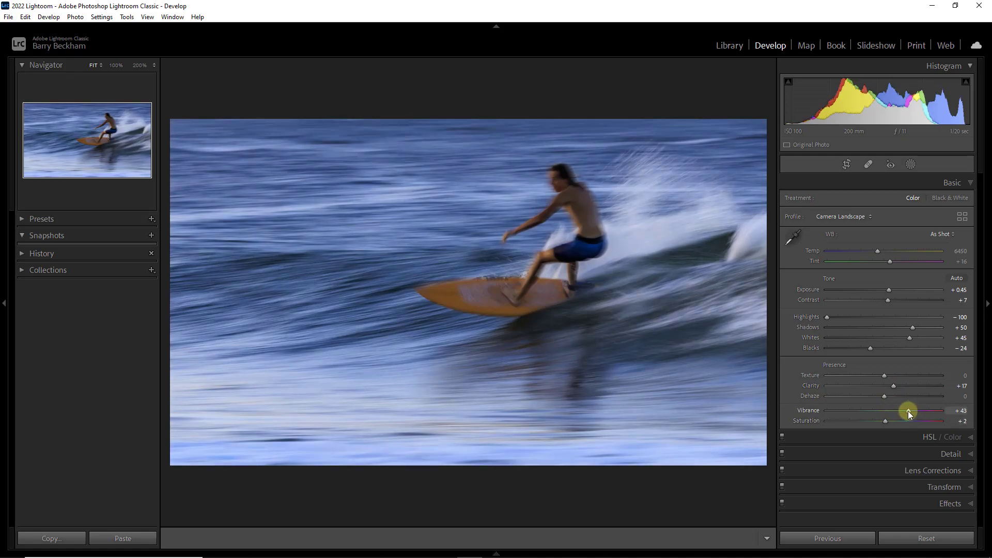
{"action": "left_click_drag", "start_coordinate": [903, 410], "coordinate": [898, 411]}
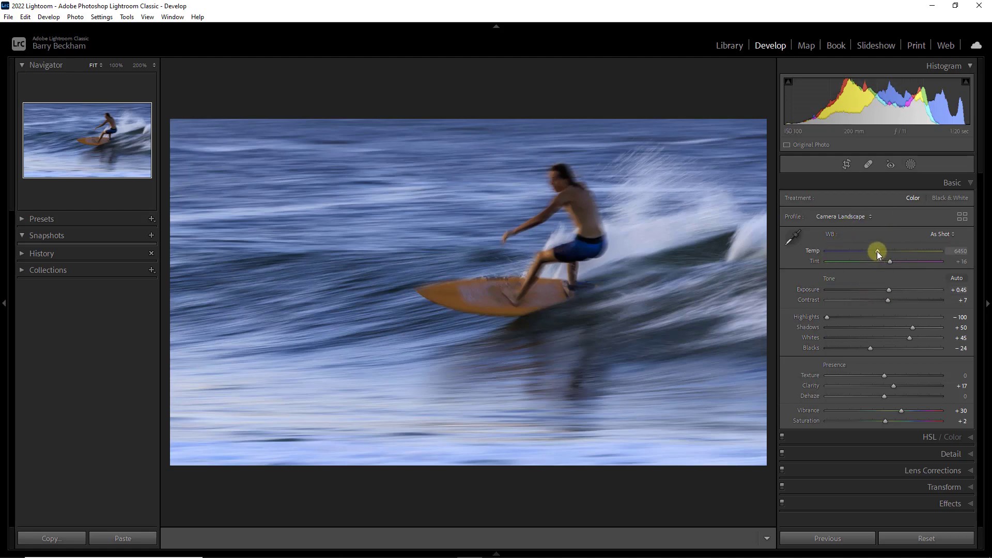
{"action": "left_click_drag", "start_coordinate": [877, 252], "coordinate": [885, 253]}
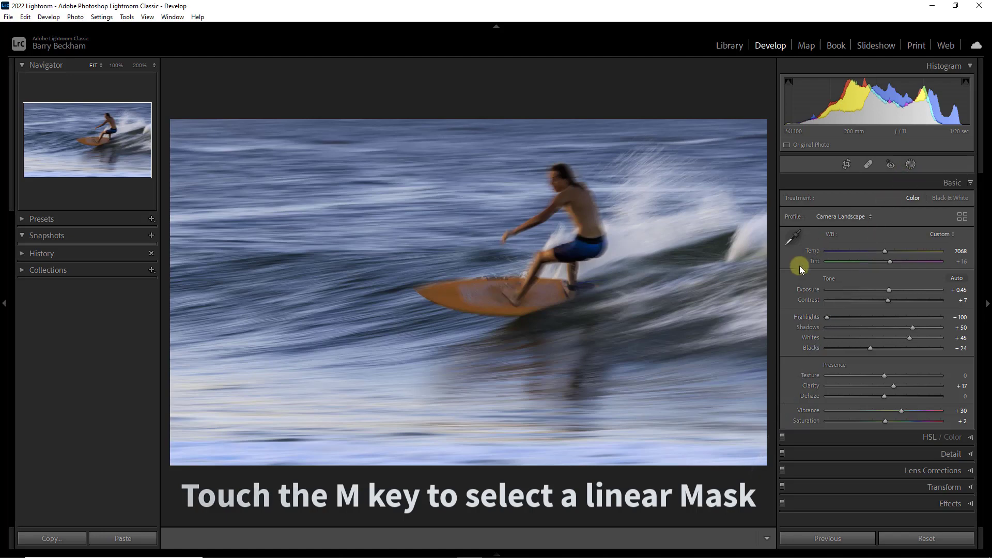
Step: Add a linear gradient mask rising from the photo's bottom edge to the surfboard, with the overlay hidden and Highlights at -96
{"action": "key", "text": "m"}
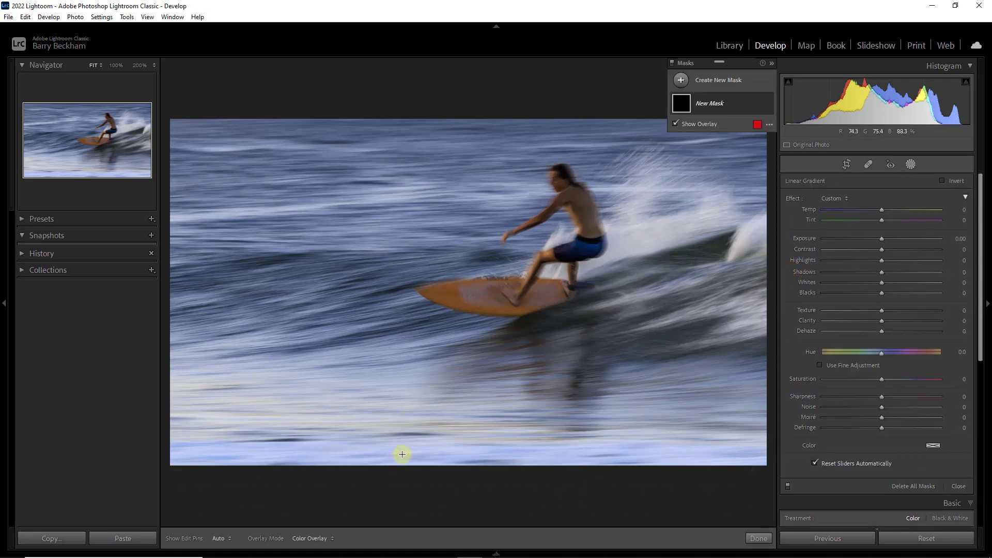
{"action": "left_click_drag", "start_coordinate": [402, 451], "coordinate": [417, 290]}
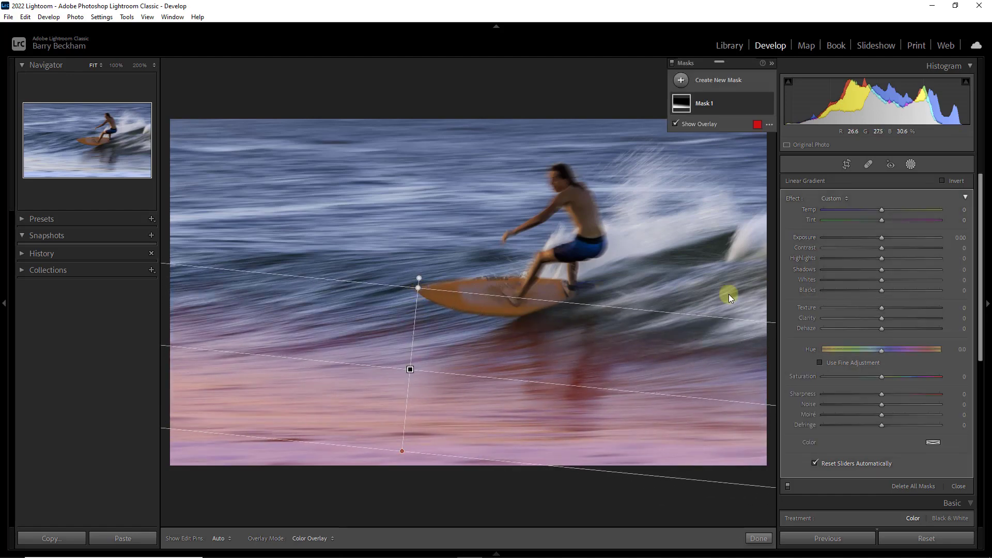
{"action": "left_click", "coordinate": [825, 258]}
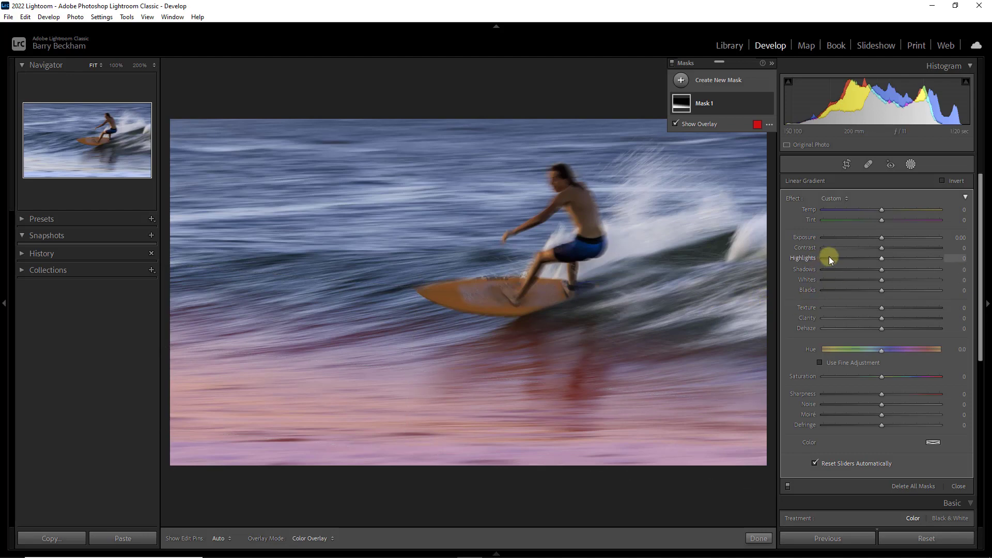
{"action": "key", "text": "o"}
{"action": "left_click_drag", "start_coordinate": [826, 256], "coordinate": [826, 258]}
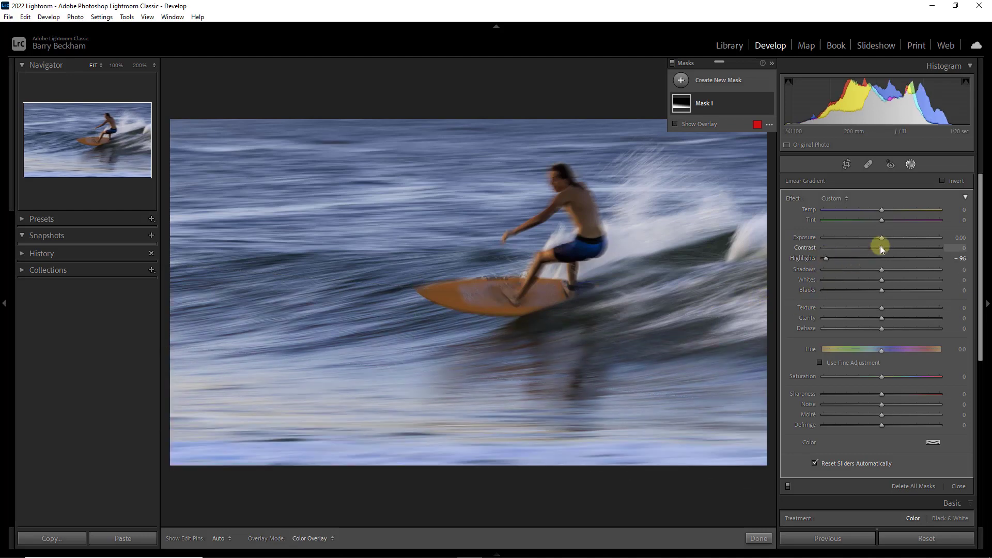
Step: Set the lower-water gradient's Exposure to -0.74, Whites to 27, Blacks to -19 and Saturation to 13
{"action": "left_click_drag", "start_coordinate": [882, 236], "coordinate": [871, 237]}
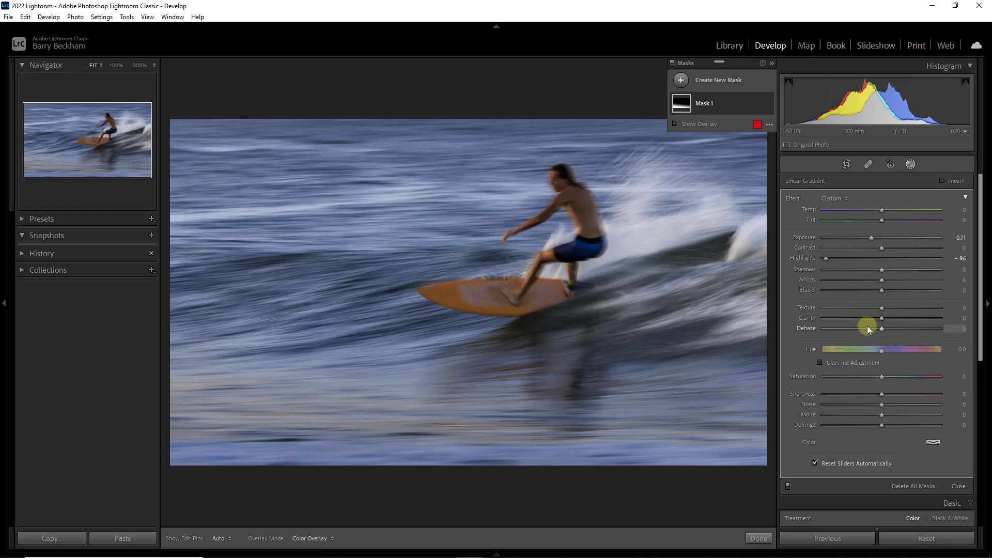
{"action": "left_click", "coordinate": [868, 290]}
{"action": "left_click", "coordinate": [896, 280]}
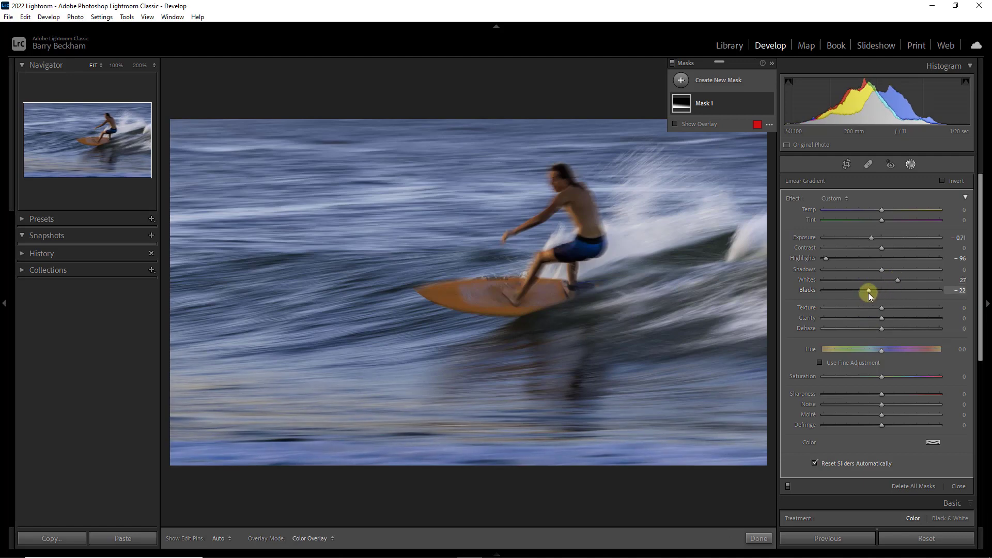
{"action": "left_click", "coordinate": [870, 290]}
{"action": "left_click_drag", "start_coordinate": [885, 378], "coordinate": [888, 378]}
{"action": "left_click_drag", "start_coordinate": [873, 238], "coordinate": [872, 237]}
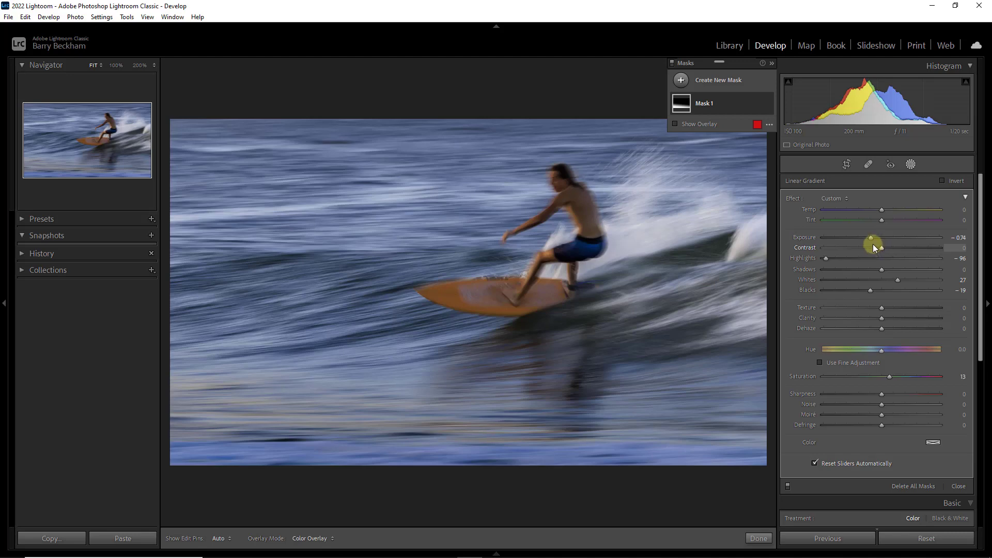
Step: Add a linear gradient mask from above the photo down to the surfer's knees and set its Exposure to -0.46
{"action": "key", "text": "m"}
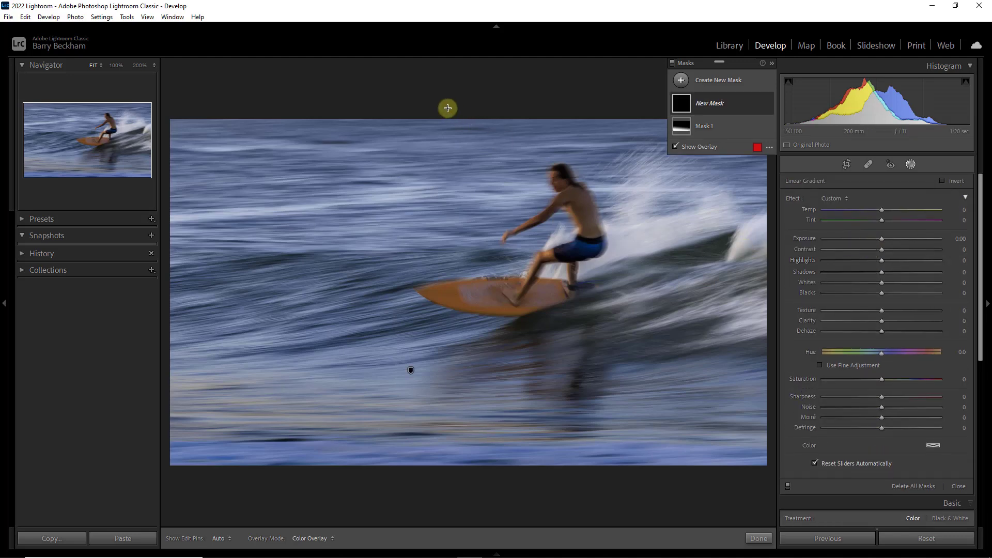
{"action": "left_click_drag", "start_coordinate": [448, 107], "coordinate": [450, 263]}
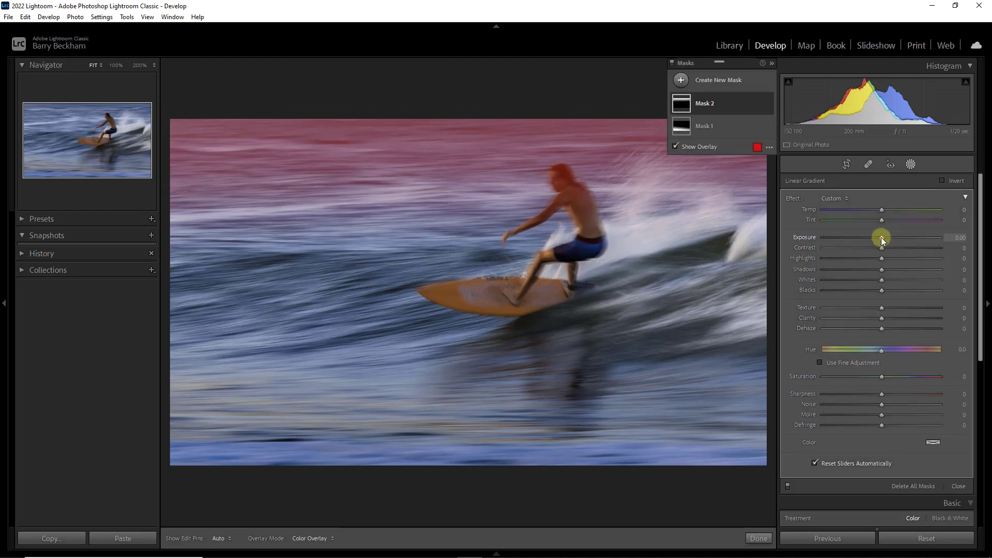
{"action": "left_click_drag", "start_coordinate": [881, 237], "coordinate": [874, 237]}
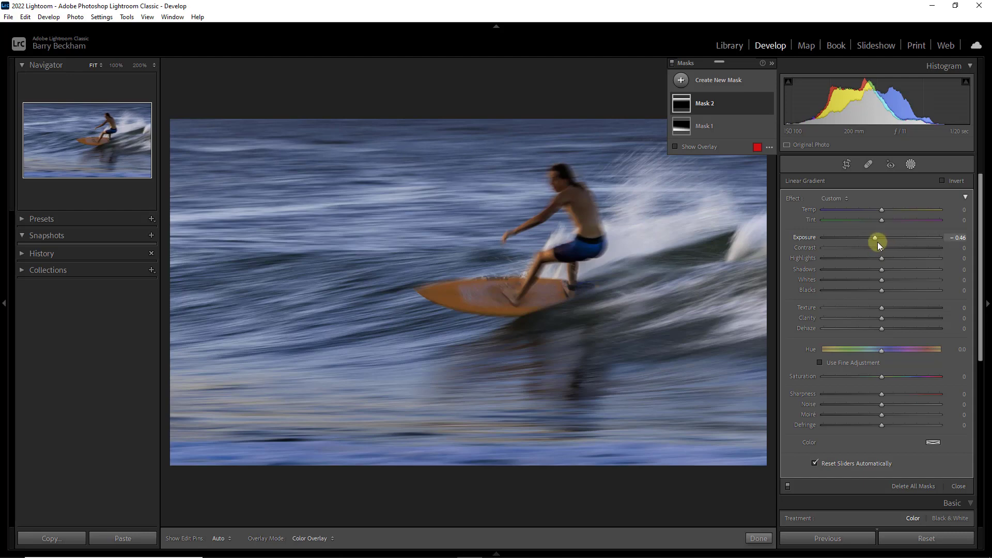
Step: Add a linear gradient mask from the photo's right edge to the board's nose, with Highlights at -94 and Exposure at -0.14
{"action": "key", "text": "m"}
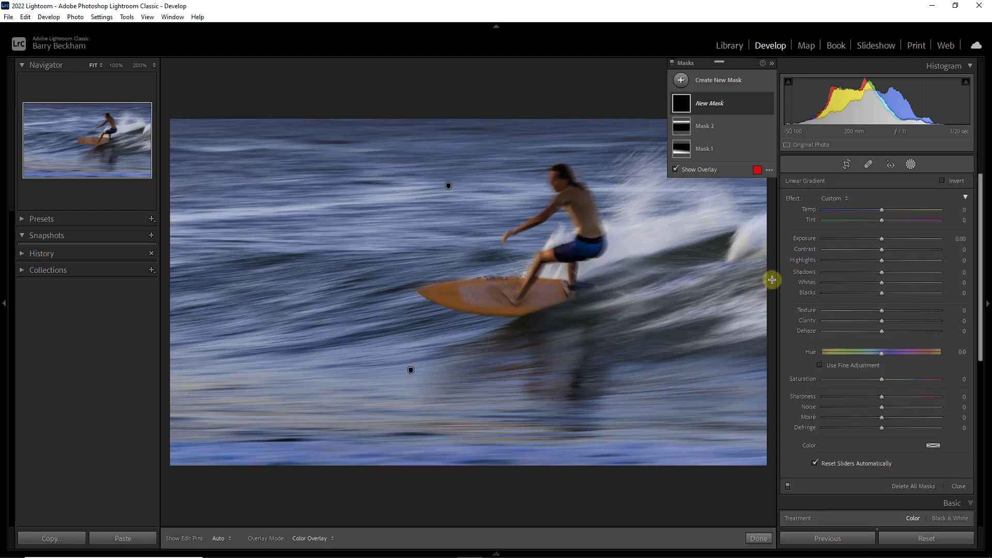
{"action": "left_click_drag", "start_coordinate": [769, 280], "coordinate": [407, 295]}
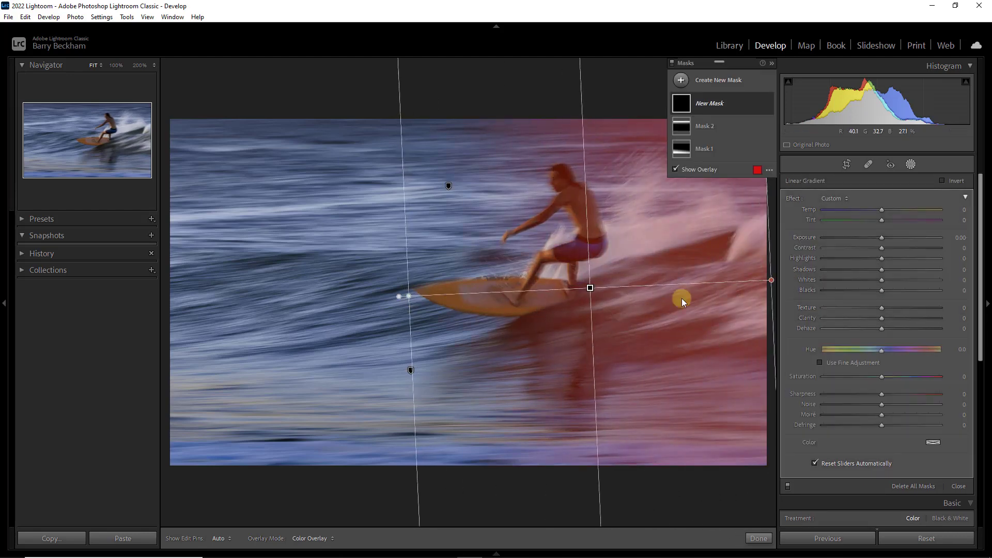
{"action": "key", "text": "o"}
{"action": "left_click", "coordinate": [827, 258]}
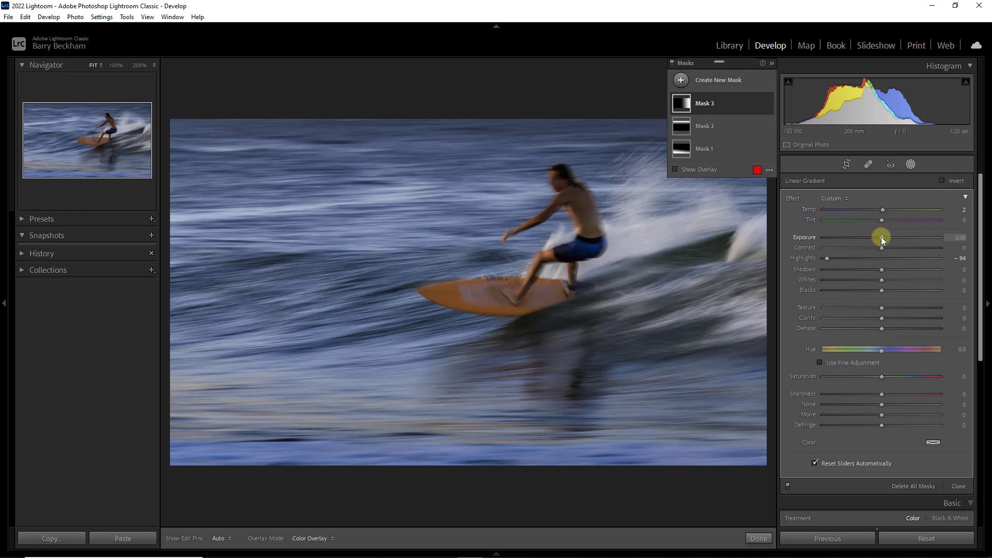
{"action": "left_click_drag", "start_coordinate": [881, 237], "coordinate": [880, 238]}
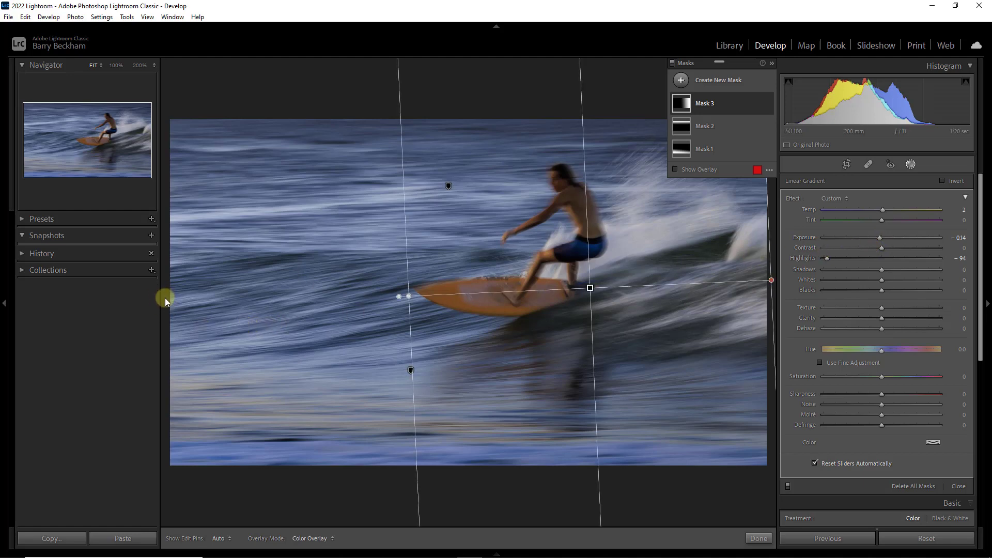
Step: Add a linear gradient mask from the photo's left edge to beyond the surfer and set its Exposure to -0.57
{"action": "key", "text": "m"}
{"action": "left_click_drag", "start_coordinate": [169, 295], "coordinate": [674, 285]}
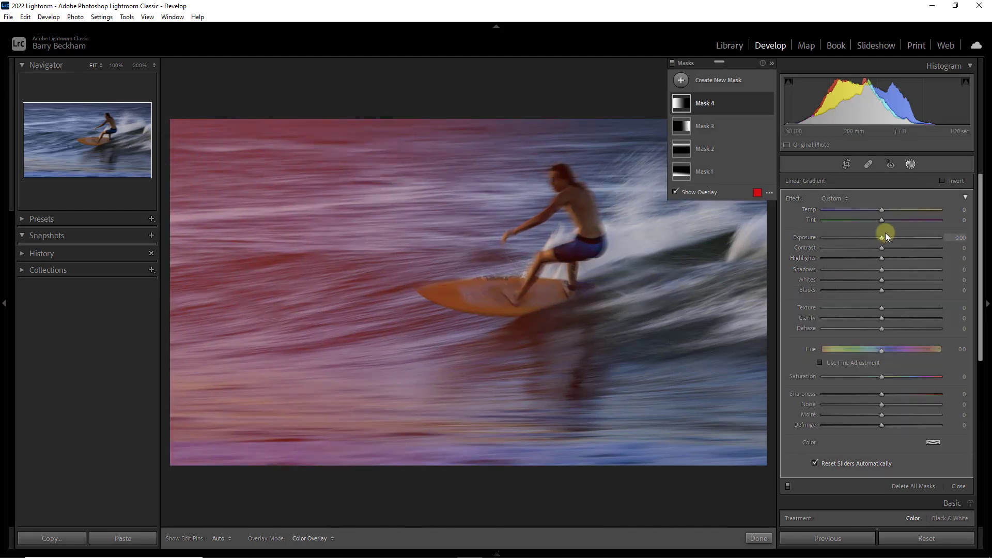
{"action": "left_click_drag", "start_coordinate": [882, 236], "coordinate": [873, 238]}
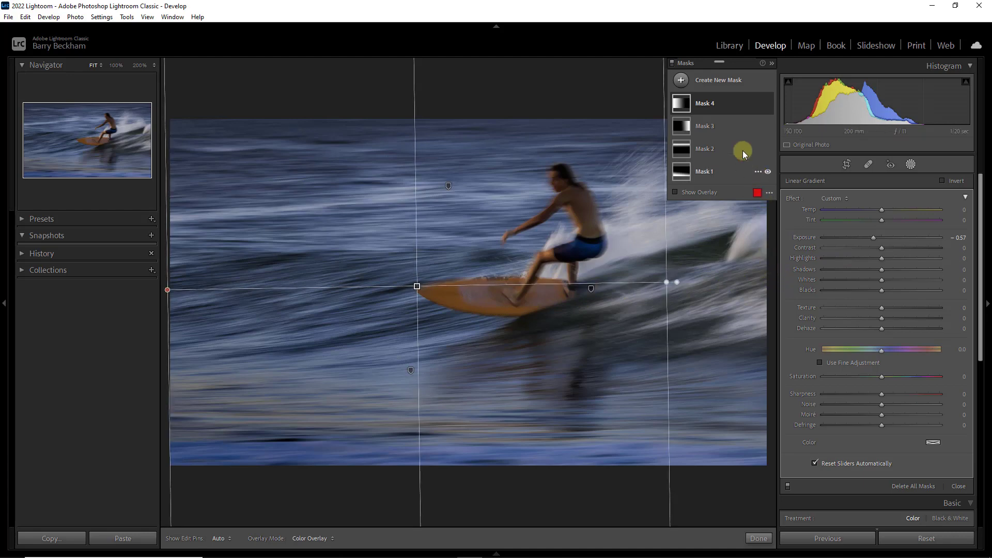
Step: Create a new Select Subject mask that picks out the surfer and board
{"action": "left_click", "coordinate": [681, 80]}
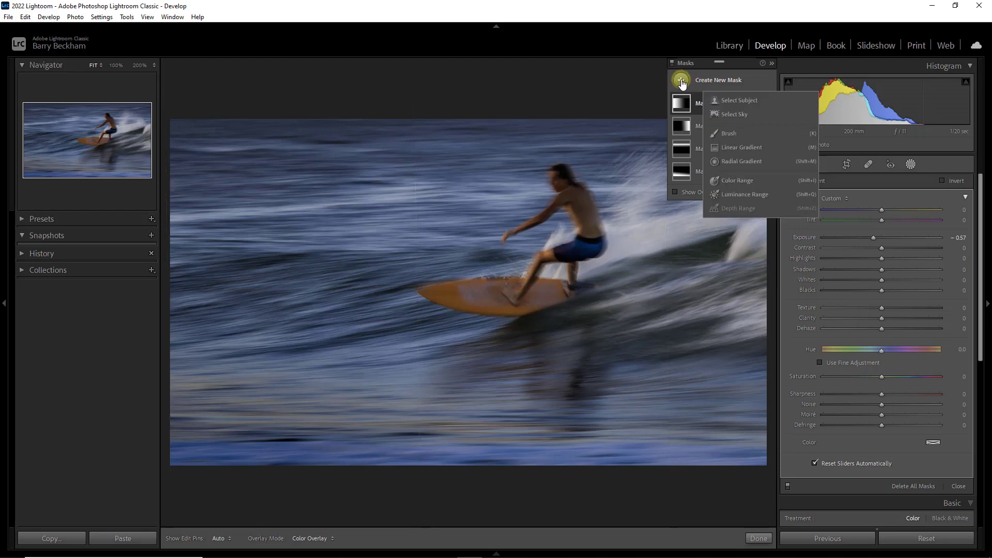
{"action": "left_click", "coordinate": [730, 101]}
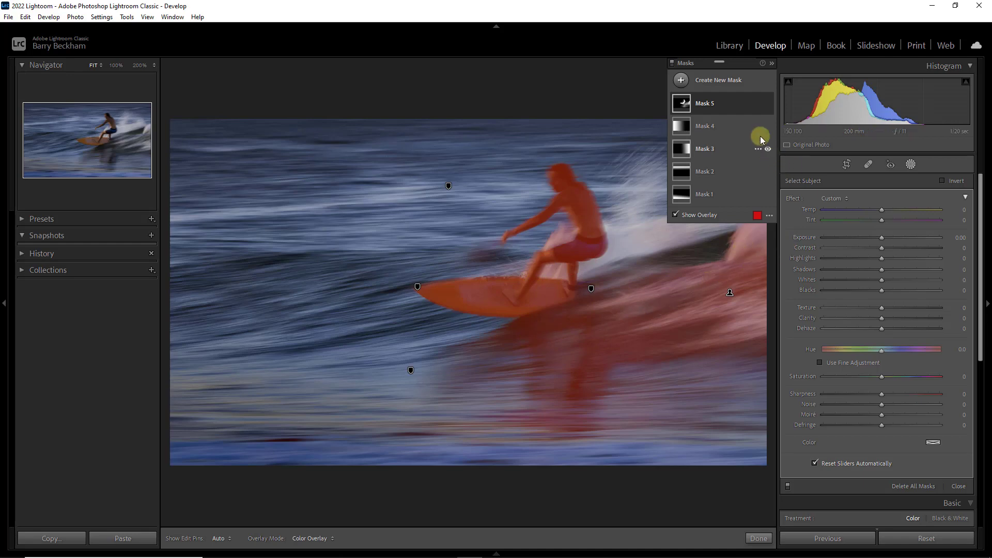
Step: Subtract from the surfer mask with a Brush at Flow 28, painting over the wave behind the surfer near the photo's right edge
{"action": "left_click", "coordinate": [726, 108]}
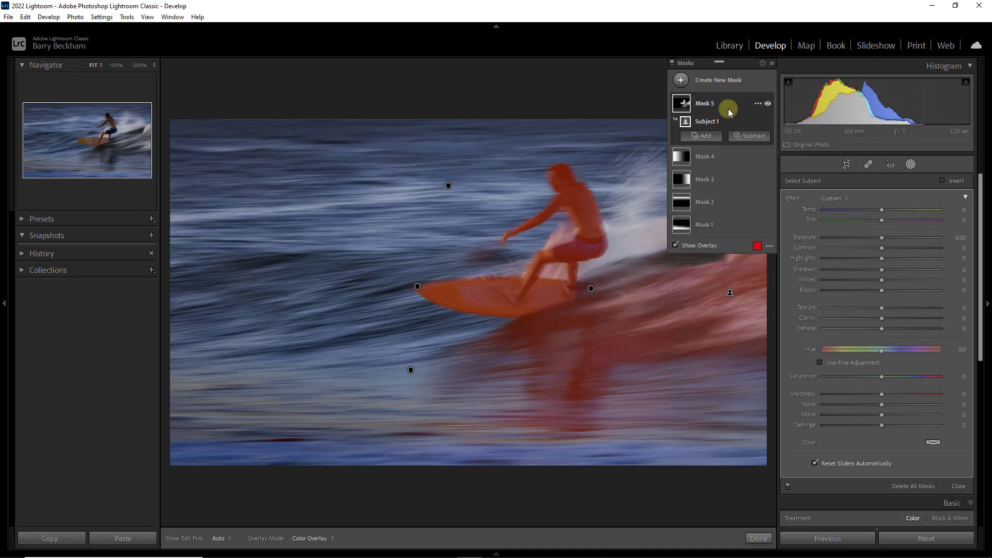
{"action": "left_click", "coordinate": [753, 137]}
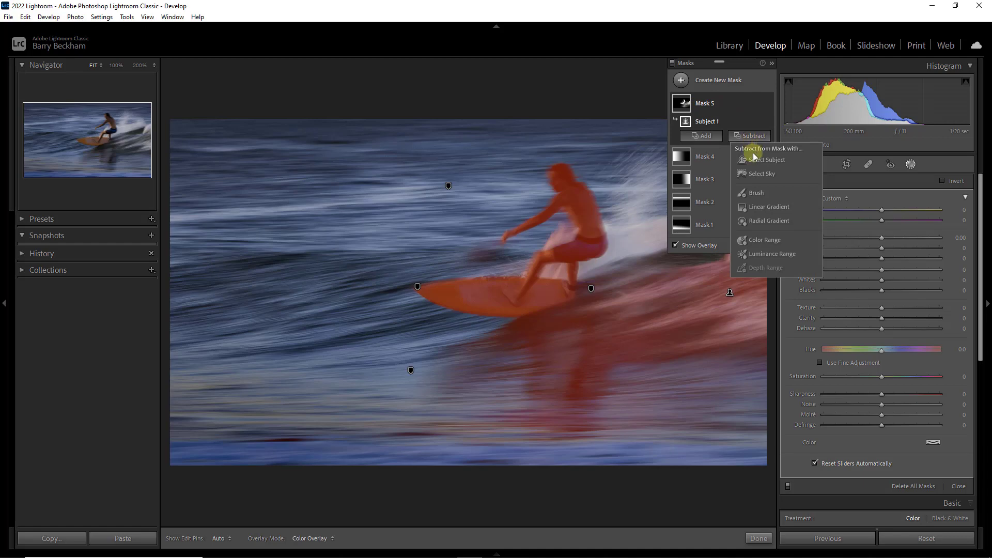
{"action": "left_click", "coordinate": [754, 194]}
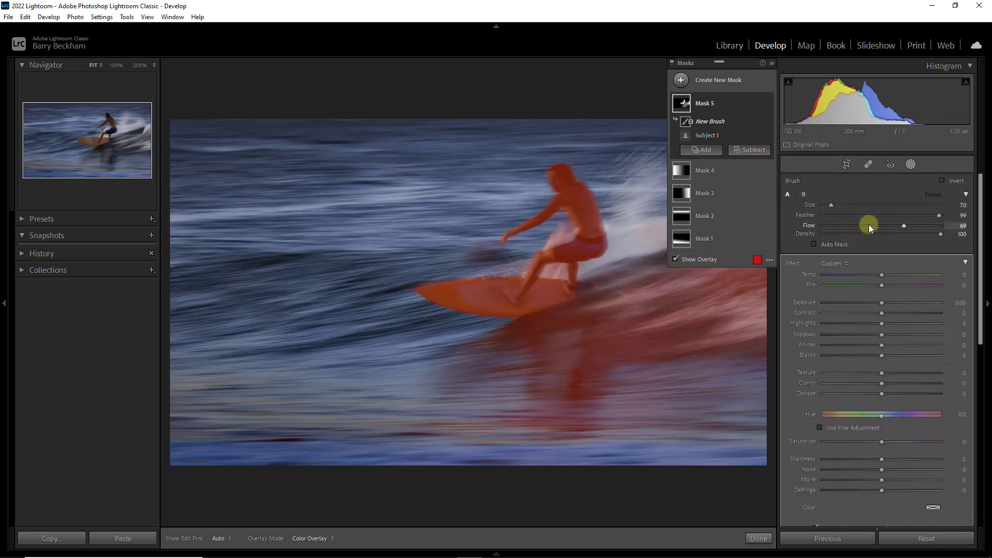
{"action": "left_click_drag", "start_coordinate": [859, 225], "coordinate": [854, 225]}
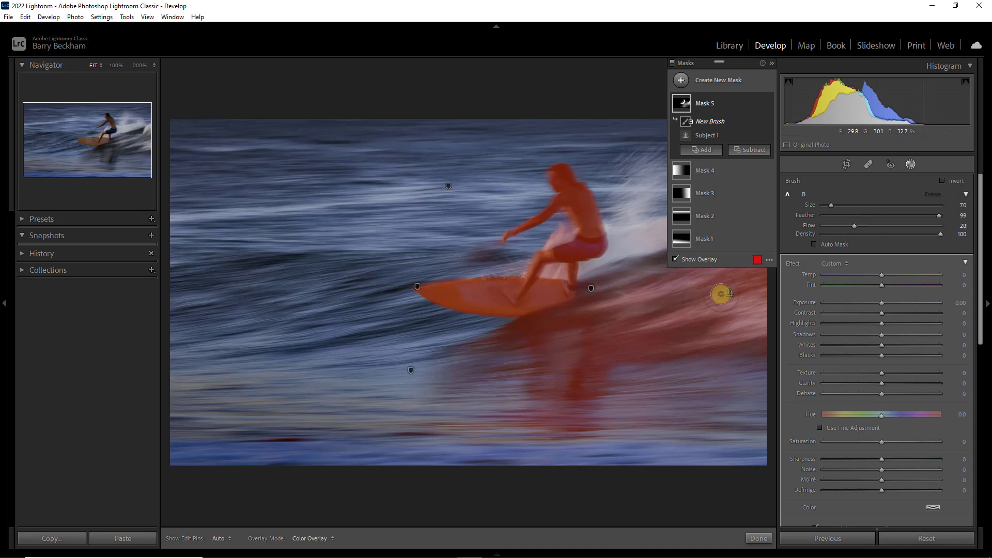
{"action": "key", "text": "h"}
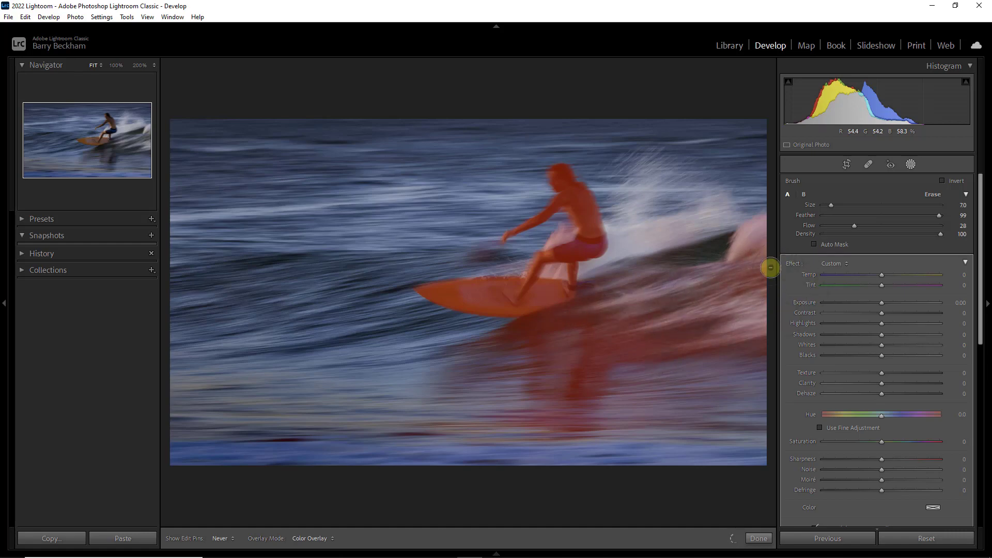
{"action": "key", "text": "h"}
Step: Raise the subtracting brush's Flow to 61 and paint more of the wave behind the surfer out of the mask
{"action": "left_click", "coordinate": [893, 226]}
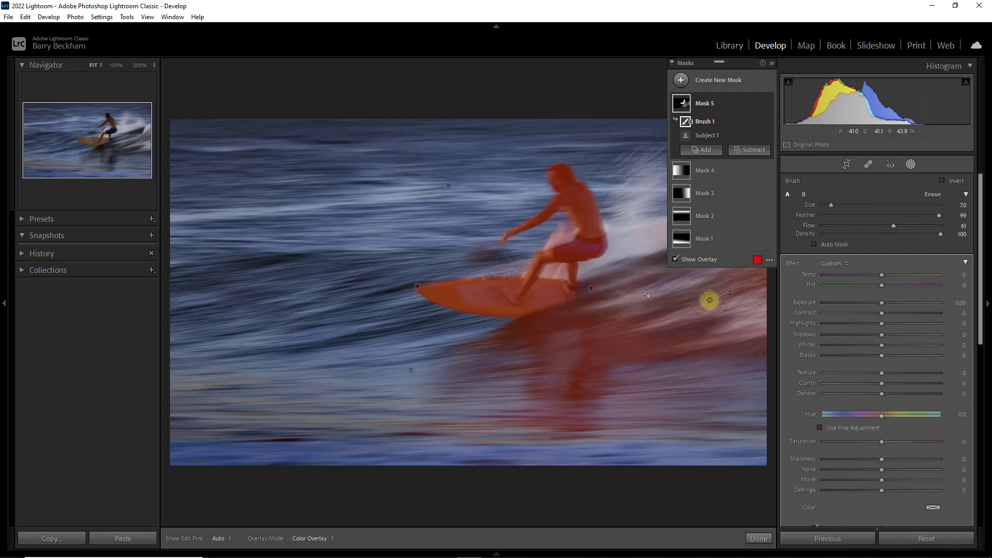
{"action": "key", "text": "h"}
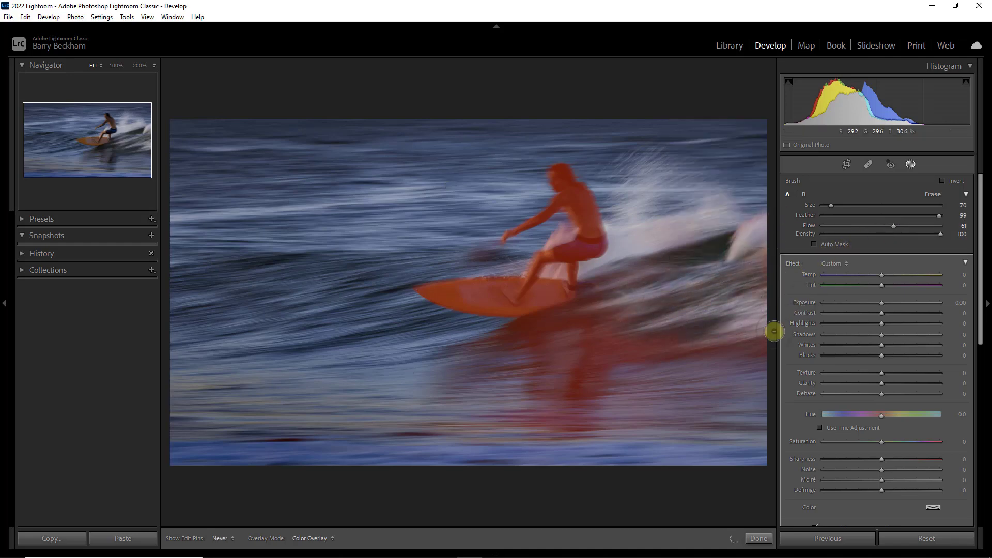
{"action": "key", "text": "h"}
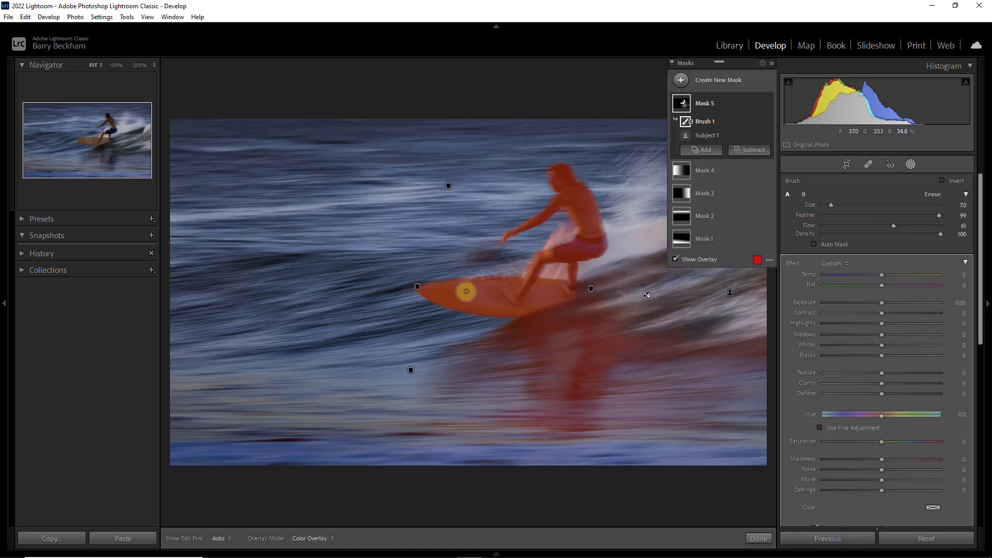
Step: Reduce the subtracting brush's Size to 3.0 and paint the stray mask area off the water by the surfer's outstretched hand
{"action": "scroll", "coordinate": [459, 256], "scroll_direction": "down", "scroll_amount": 4}
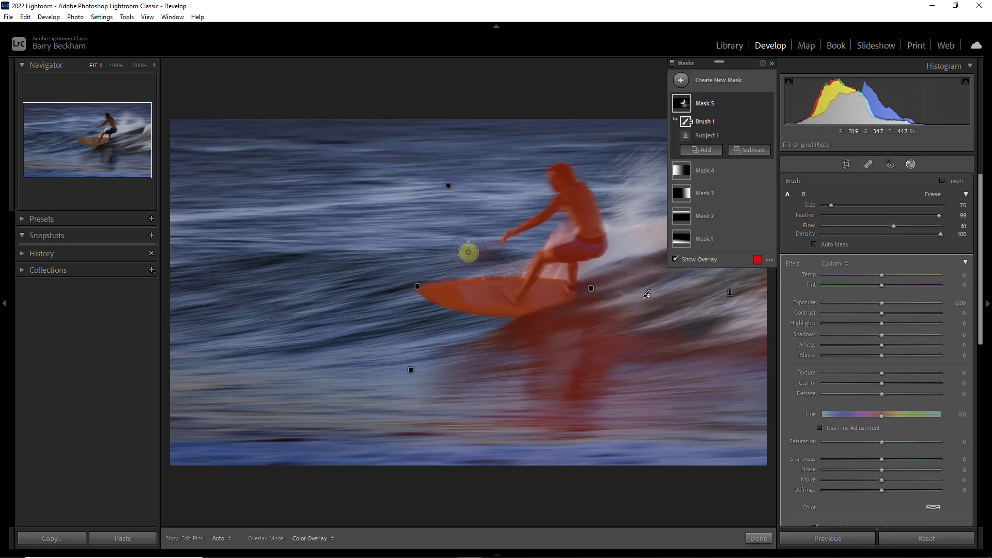
{"action": "key", "text": "h"}
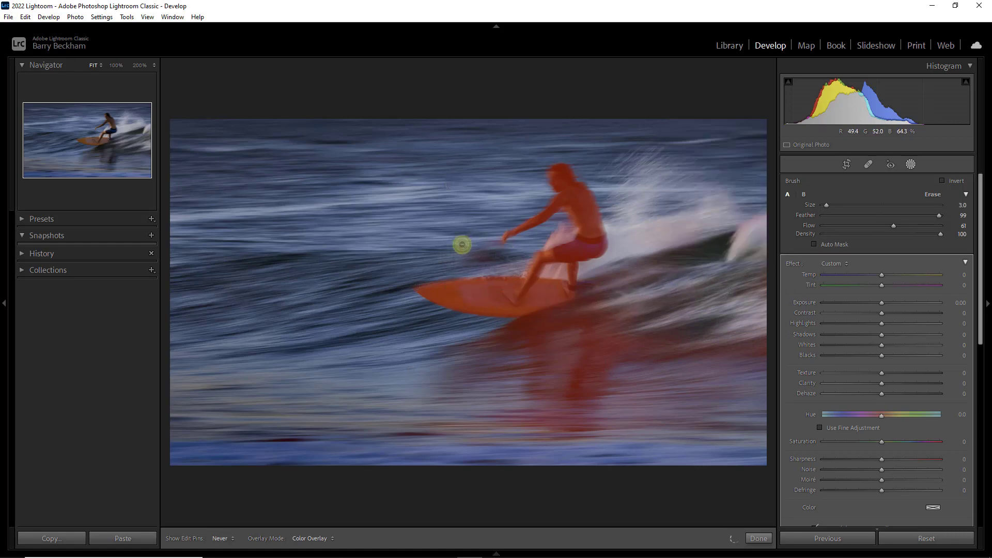
{"action": "key", "text": "h"}
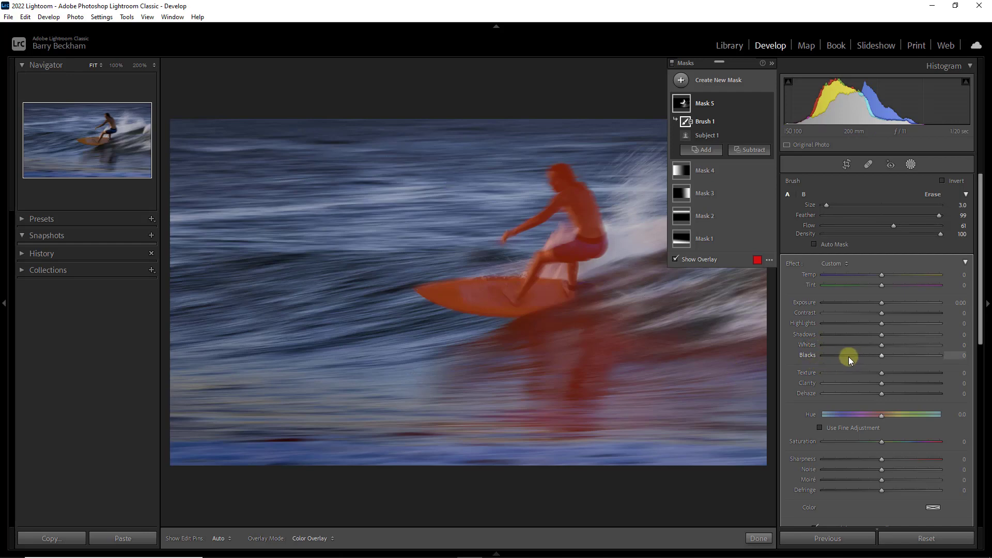
Step: Brighten the surfer mask by setting its Shadows to 50 and Exposure to 0.71
{"action": "left_click", "coordinate": [904, 335]}
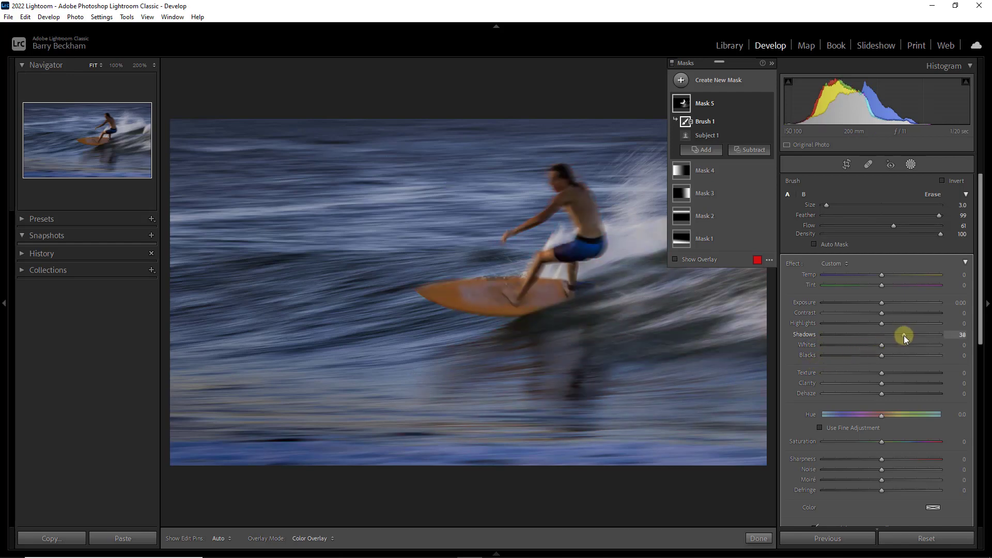
{"action": "left_click_drag", "start_coordinate": [913, 335], "coordinate": [911, 335]}
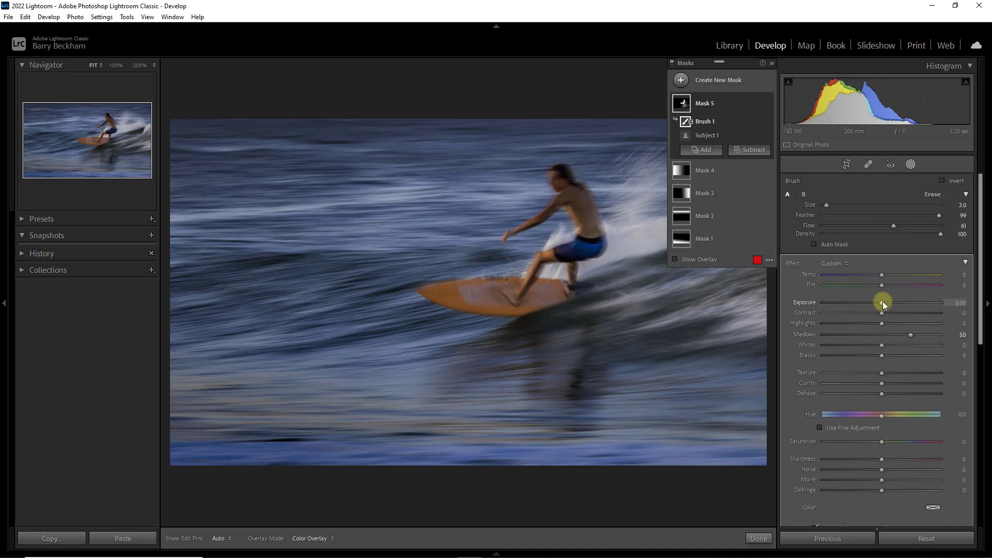
{"action": "left_click_drag", "start_coordinate": [883, 302], "coordinate": [892, 303]}
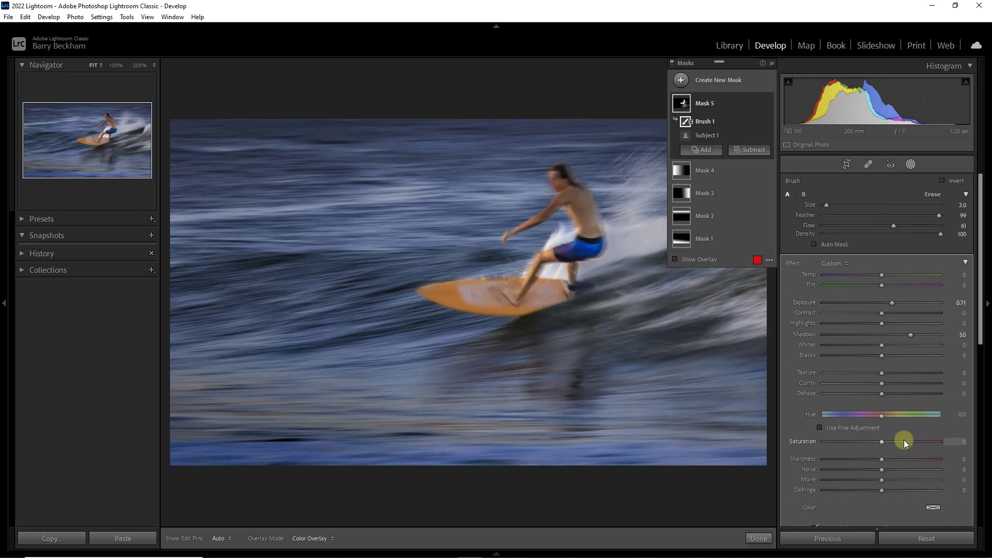
Step: Set the surfer mask's Saturation to 61, Whites to 21 and Blacks to -22
{"action": "left_click_drag", "start_coordinate": [908, 442], "coordinate": [904, 442]}
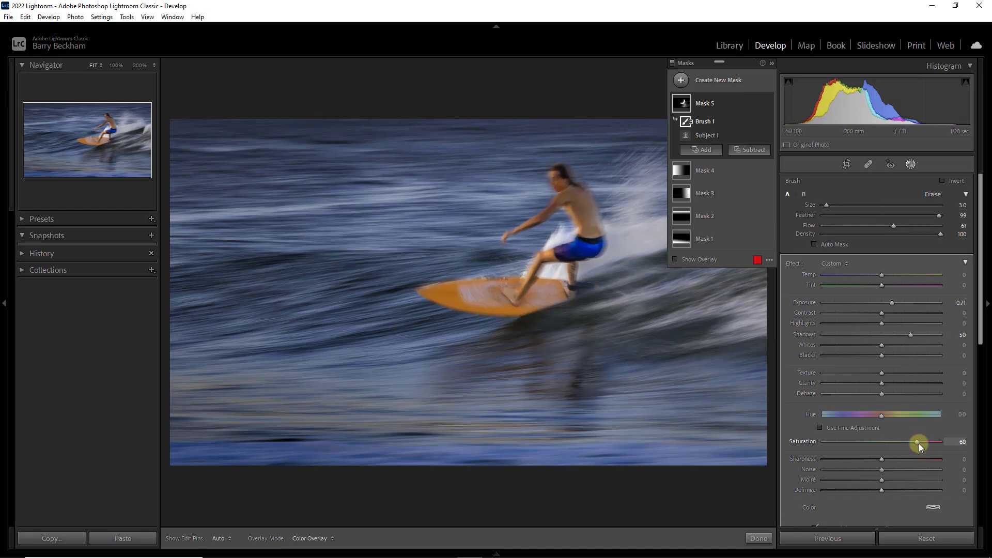
{"action": "left_click_drag", "start_coordinate": [919, 443], "coordinate": [919, 444]}
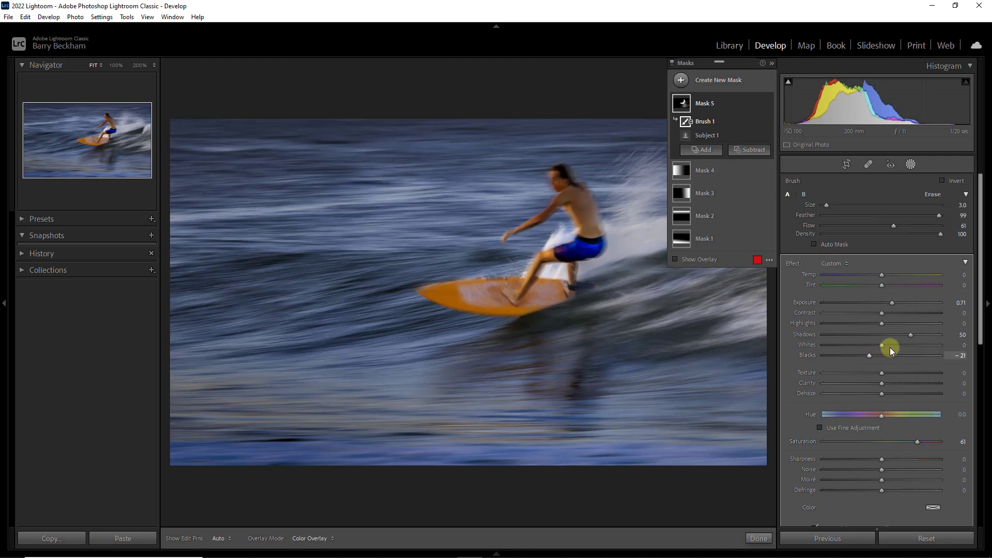
{"action": "left_click_drag", "start_coordinate": [890, 346], "coordinate": [894, 345]}
{"action": "left_click", "coordinate": [873, 357]}
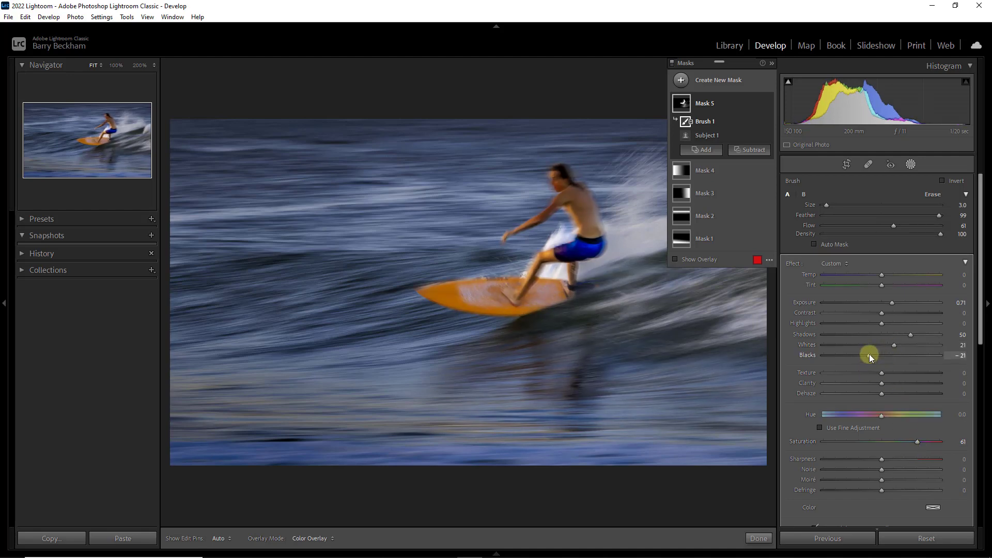
{"action": "left_click_drag", "start_coordinate": [869, 358], "coordinate": [867, 357]}
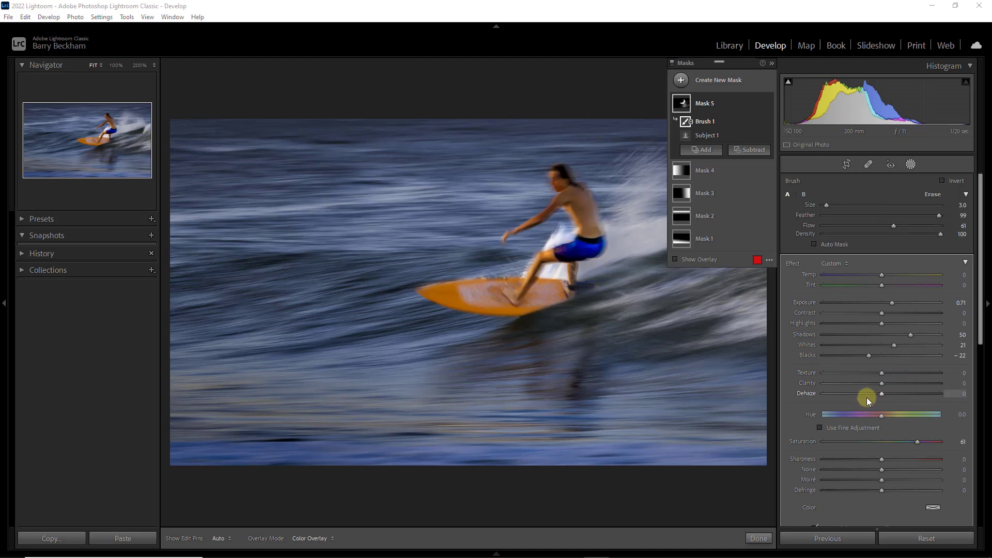
Step: Add a Radial Gradient mask centred on the photo, with a wide outer ellipse reaching past the top and bottom edges
{"action": "left_click", "coordinate": [681, 80]}
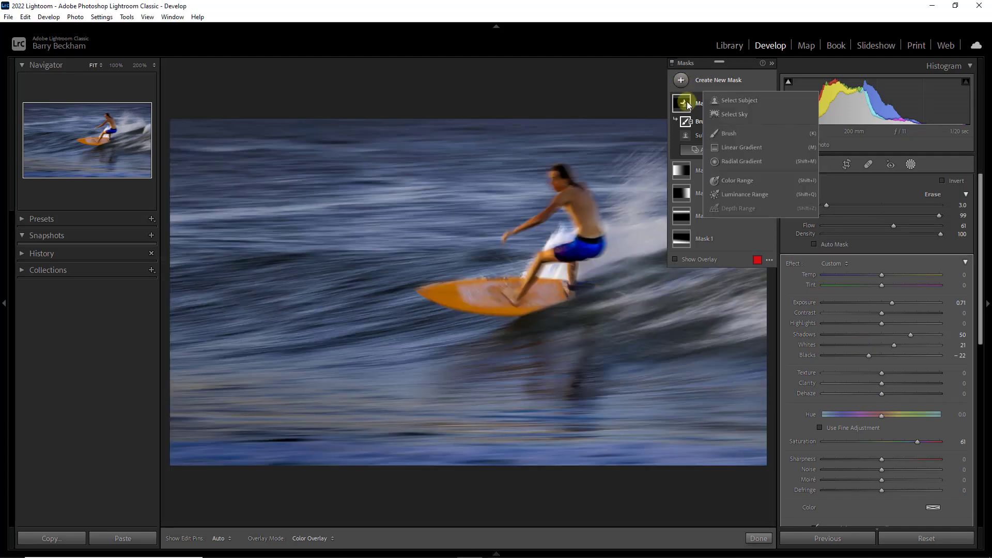
{"action": "left_click", "coordinate": [752, 163]}
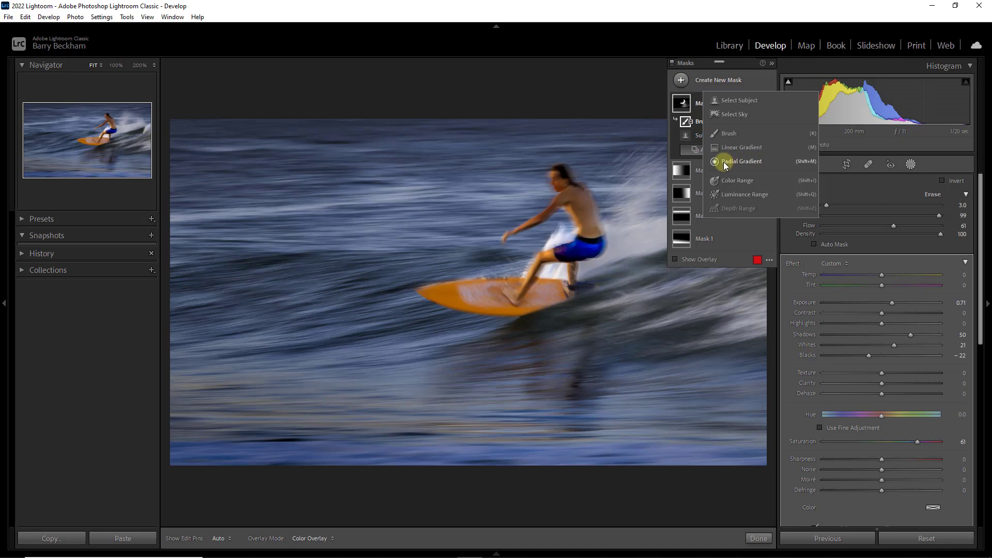
{"action": "left_click", "coordinate": [726, 166]}
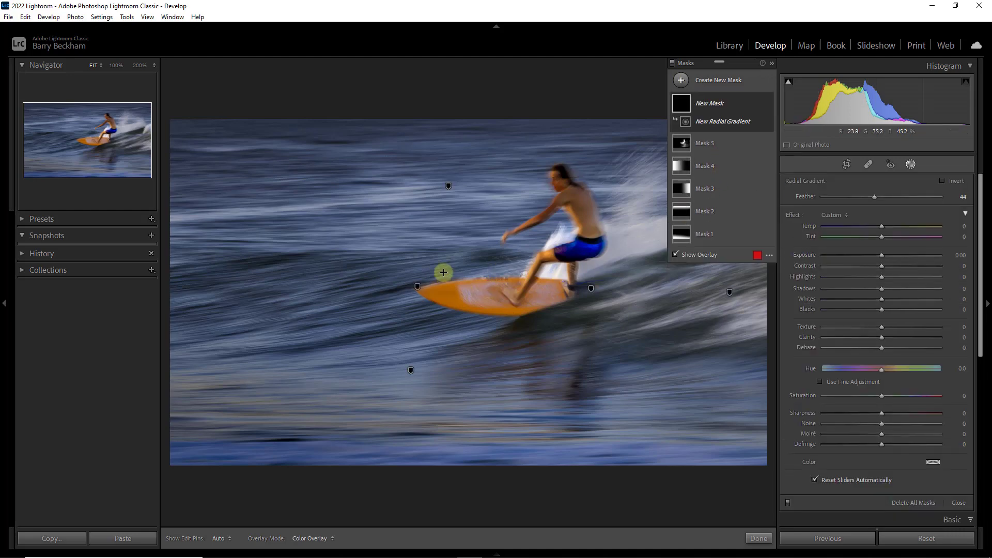
{"action": "left_click_drag", "start_coordinate": [444, 272], "coordinate": [725, 442]}
{"action": "left_click_drag", "start_coordinate": [486, 322], "coordinate": [512, 342]}
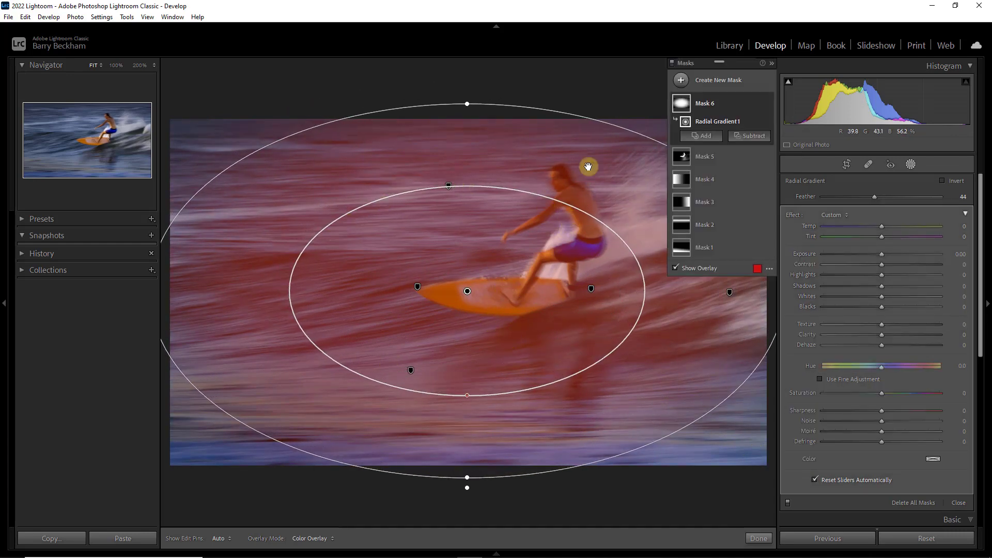
{"action": "left_click_drag", "start_coordinate": [467, 103], "coordinate": [467, 88]}
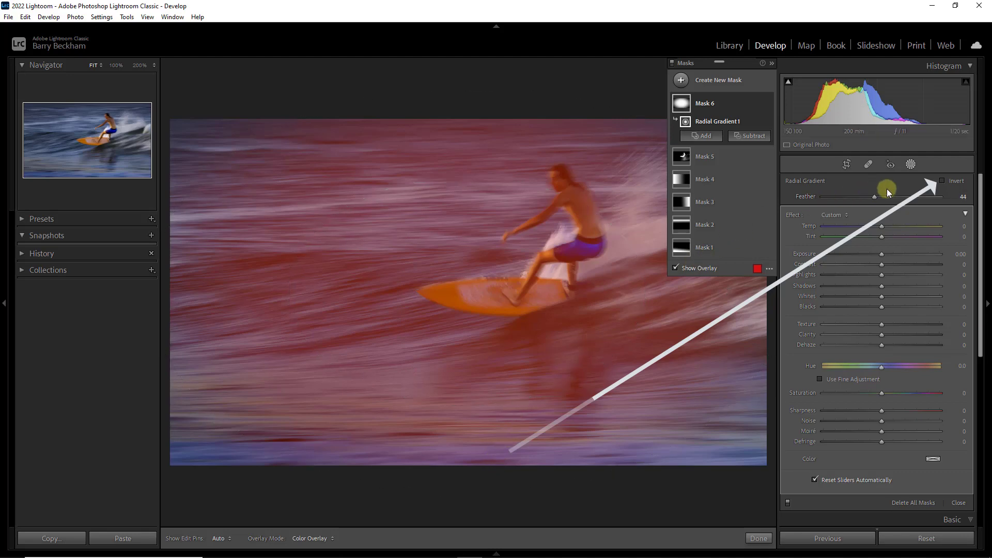
Step: Invert the radial gradient mask, set its Exposure to -0.39 to darken the photo's edges, and finish masking
{"action": "left_click", "coordinate": [952, 180]}
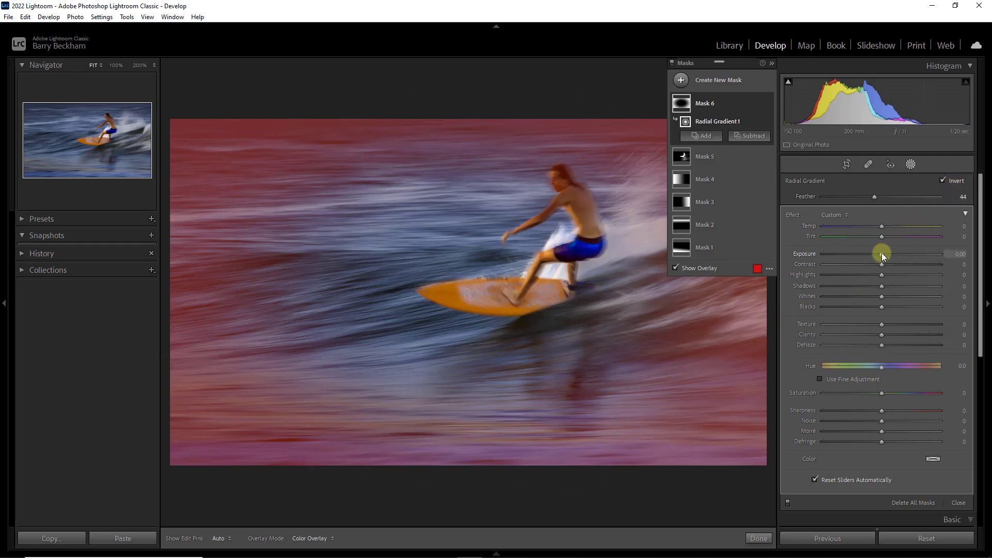
{"action": "key", "text": "o"}
{"action": "left_click_drag", "start_coordinate": [882, 254], "coordinate": [878, 254]}
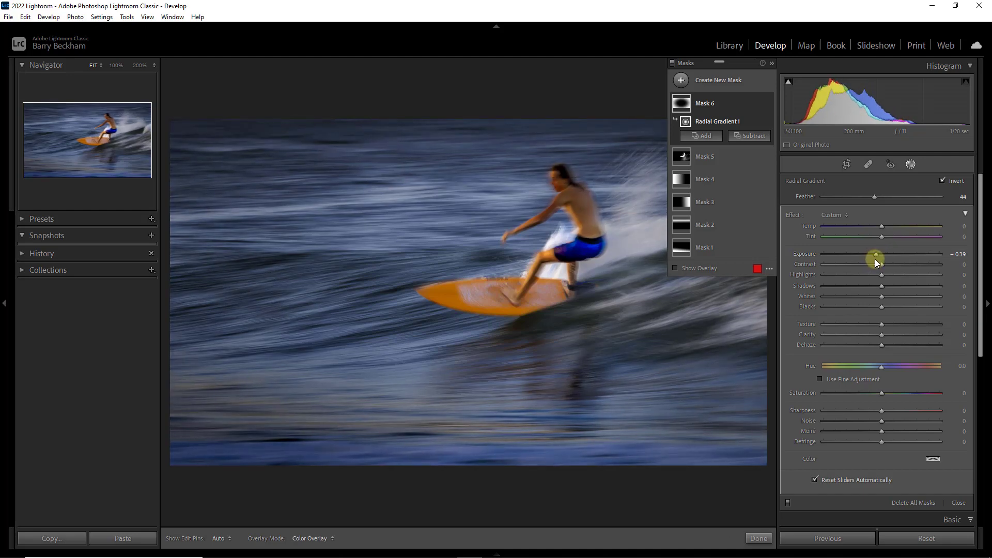
{"action": "left_click", "coordinate": [756, 539]}
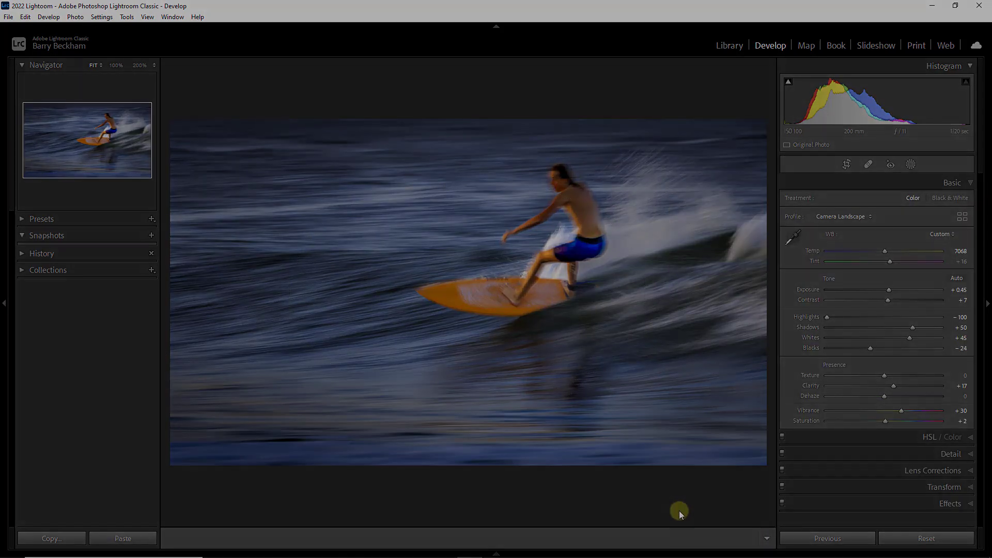